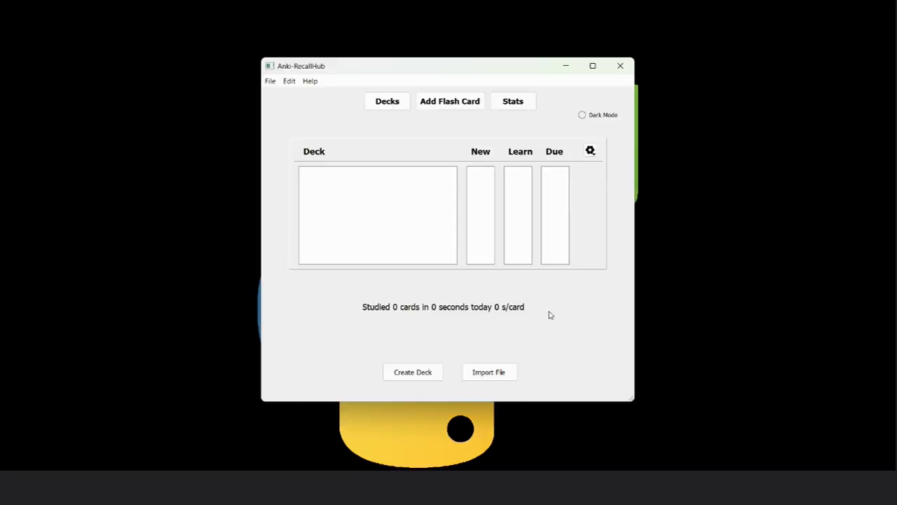
Step: Create three empty decks, named Formula, Facts and Biology, one after another
left_click(407, 379)
type("Formul")
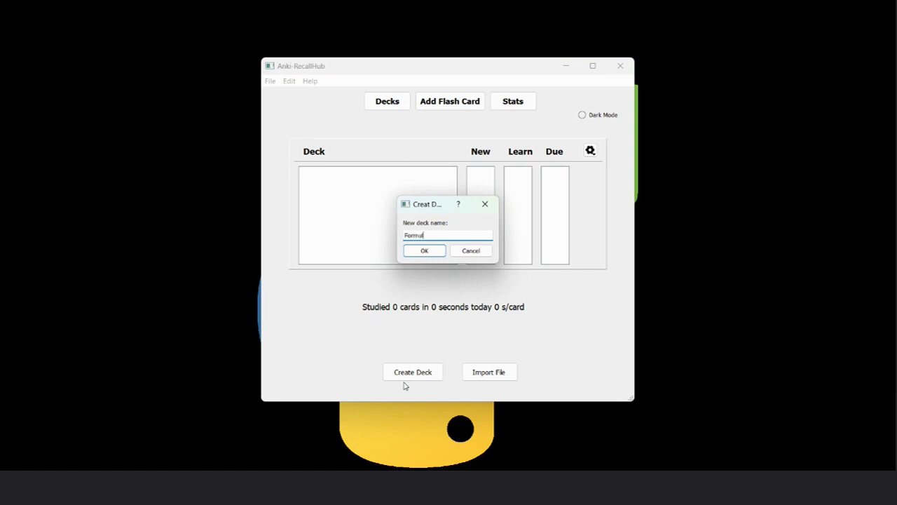
type("a")
key("Return")
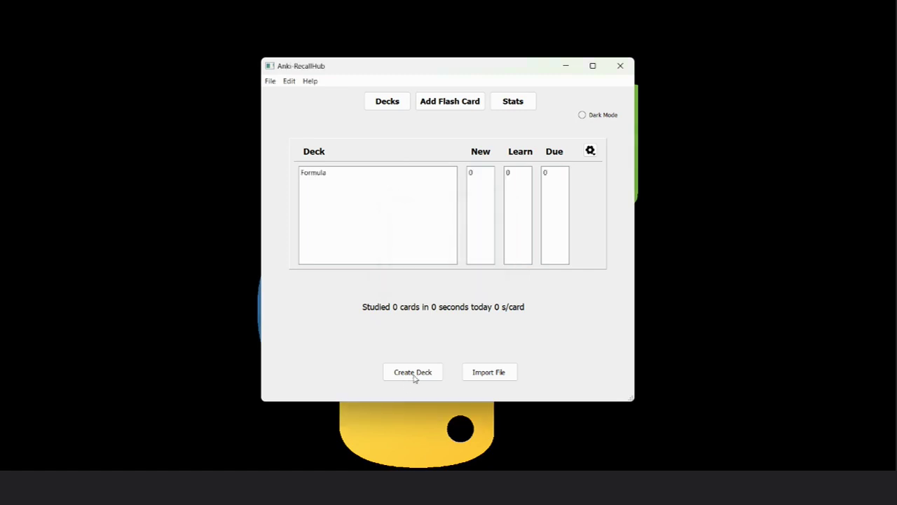
left_click(423, 366)
type("Facts")
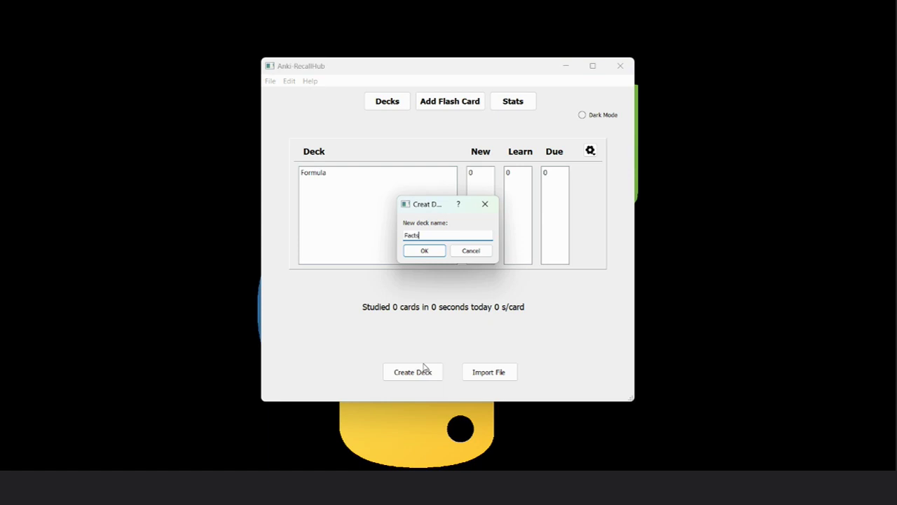
key("Return")
left_click(422, 366)
type("Biology")
key("Return")
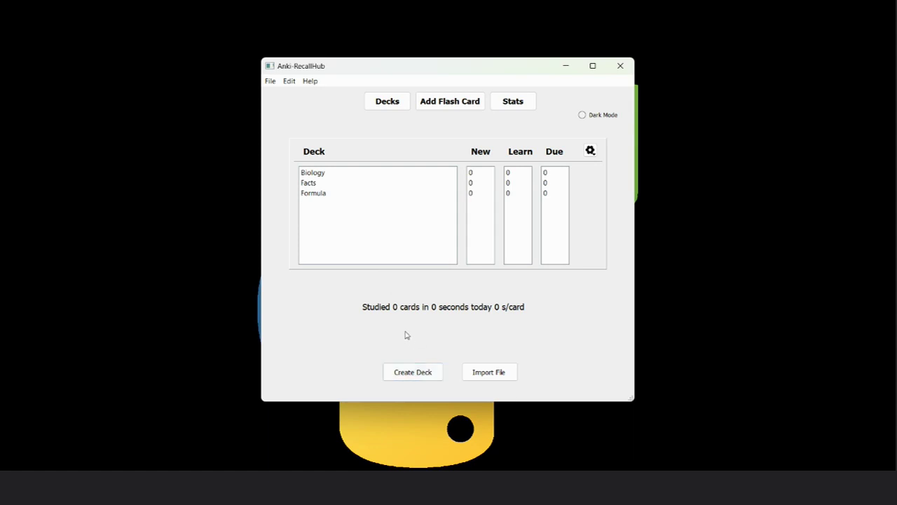
right_click(314, 196)
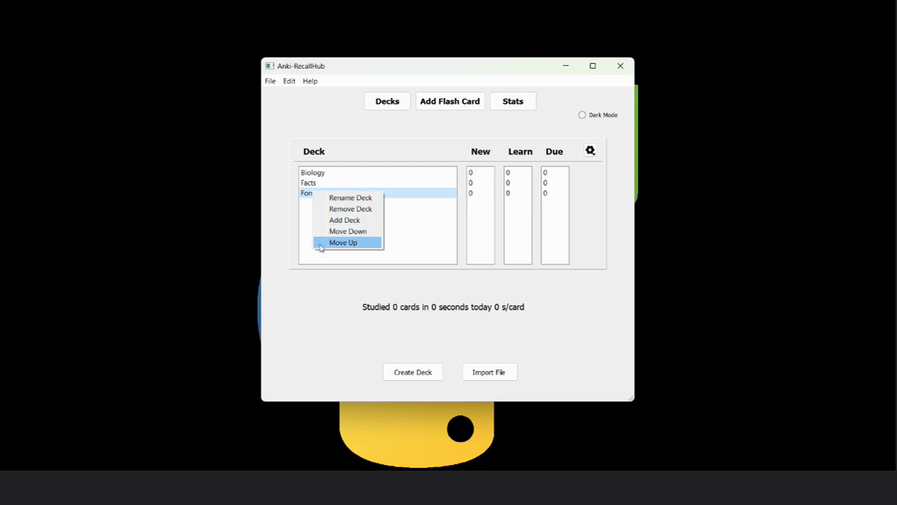
left_click(303, 259)
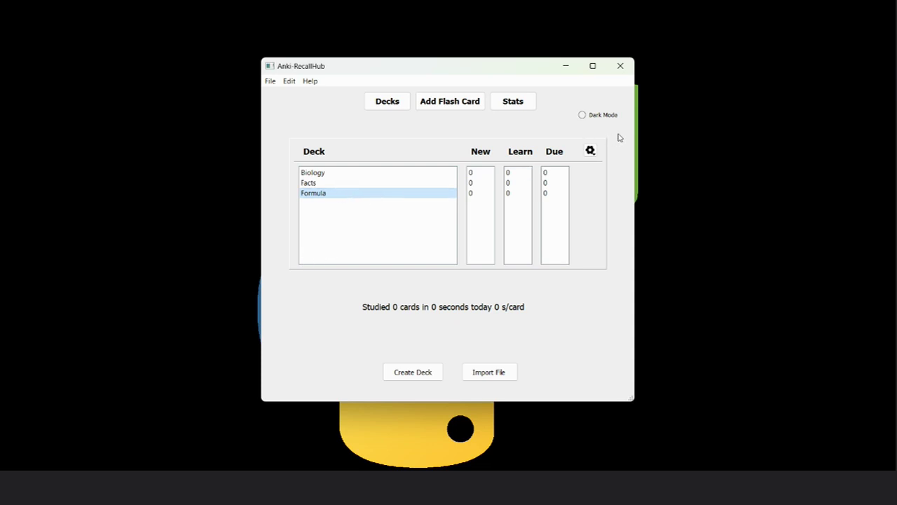
left_click(592, 152)
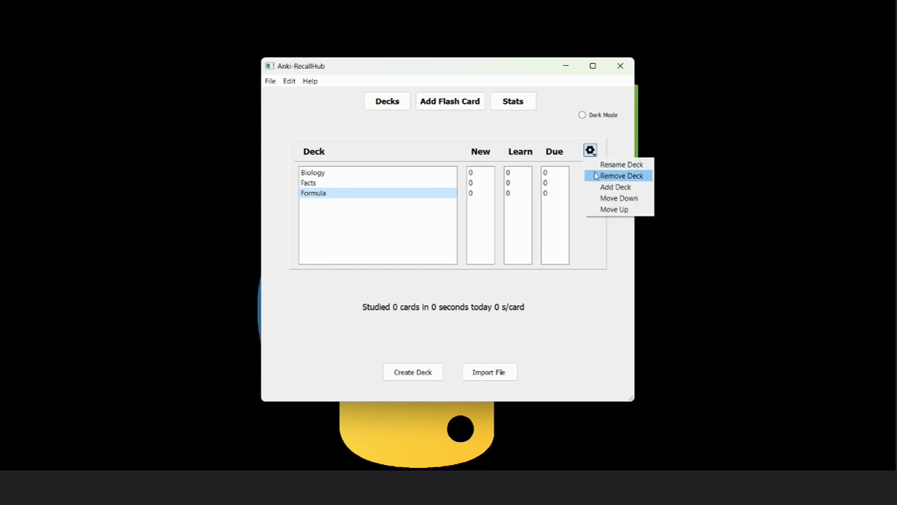
left_click(581, 165)
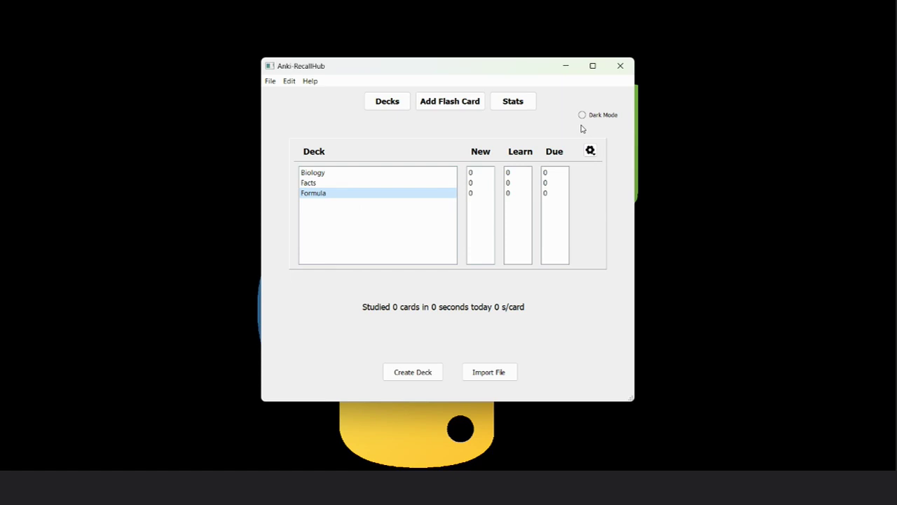
left_click(588, 123)
left_click(588, 123)
Step: Open a new flashcard, keep the Basic type, and assign it to the Formula deck
left_click(448, 111)
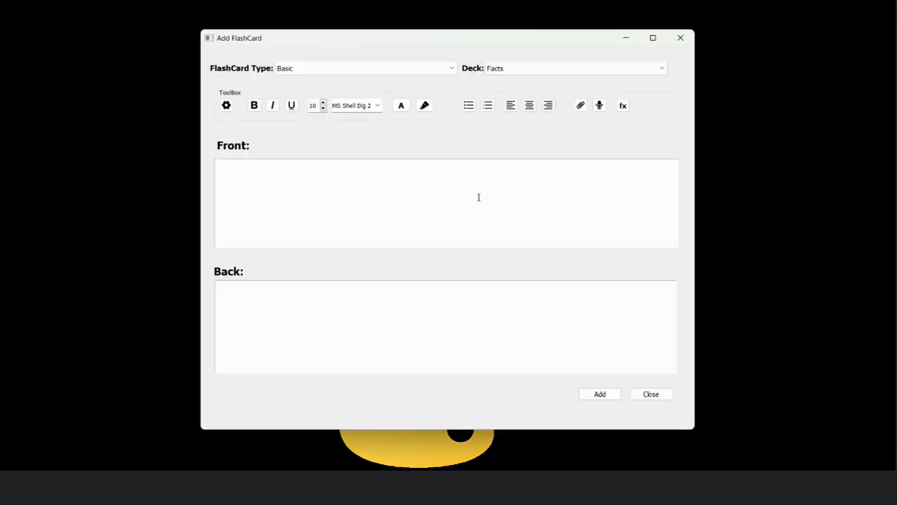
left_click(453, 68)
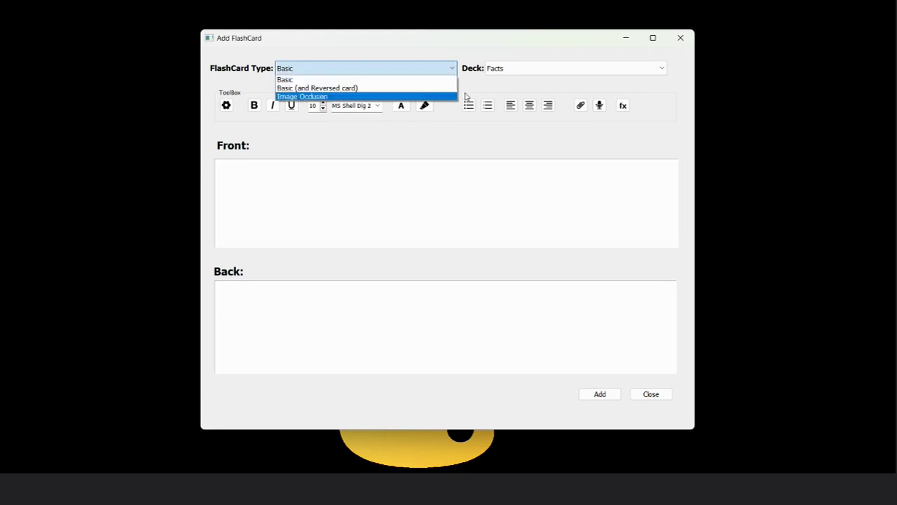
left_click(525, 72)
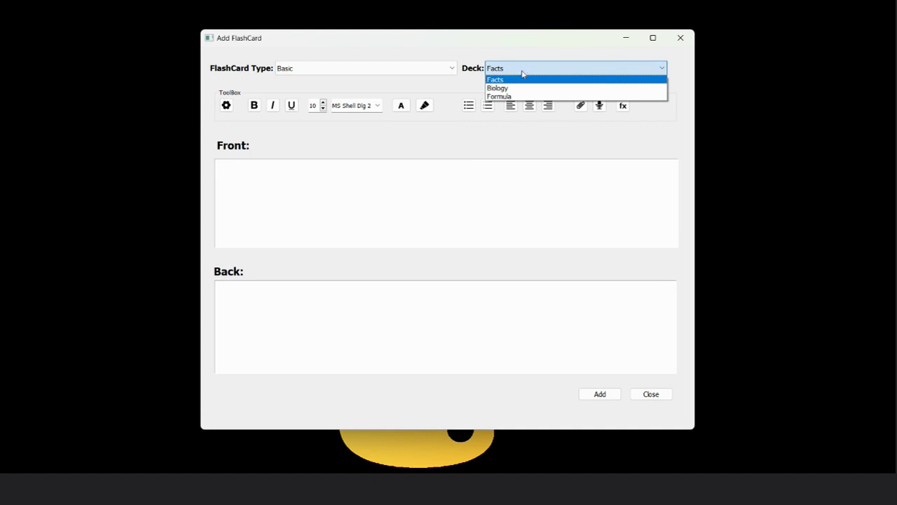
left_click(469, 92)
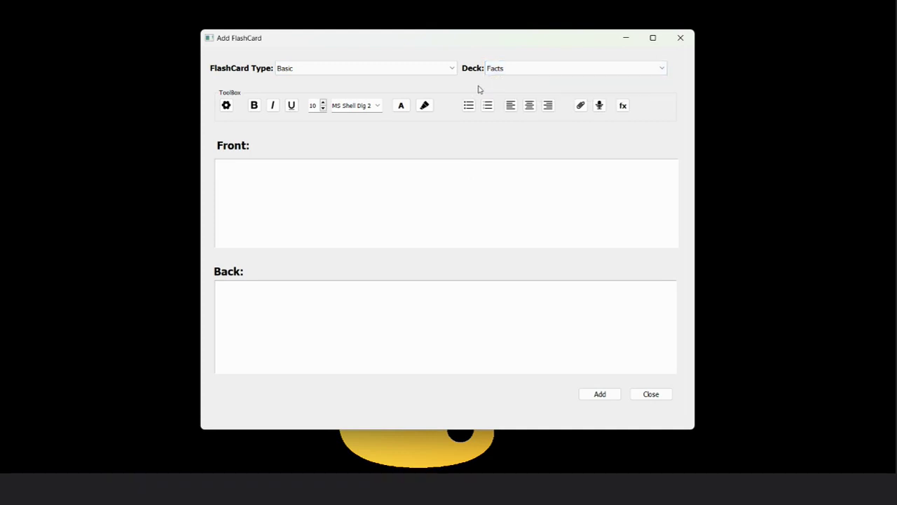
left_click(463, 207)
left_click(570, 68)
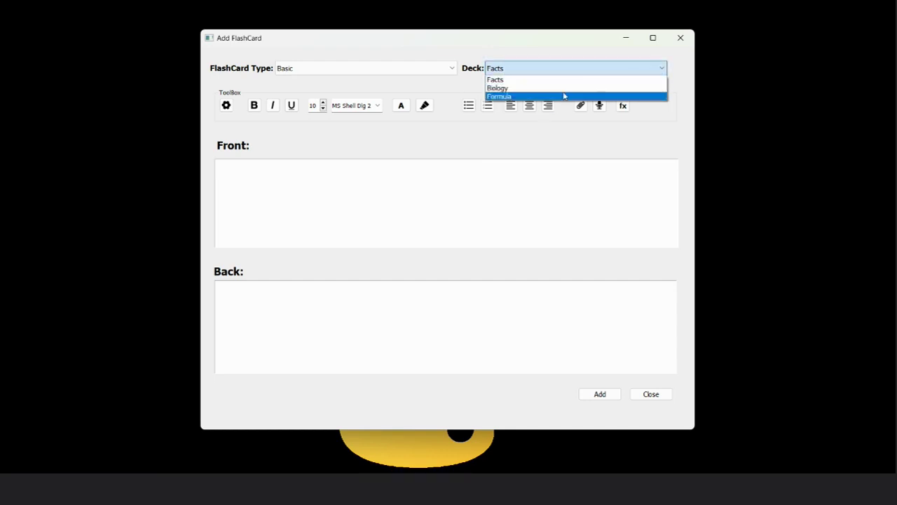
left_click(565, 96)
left_click(520, 165)
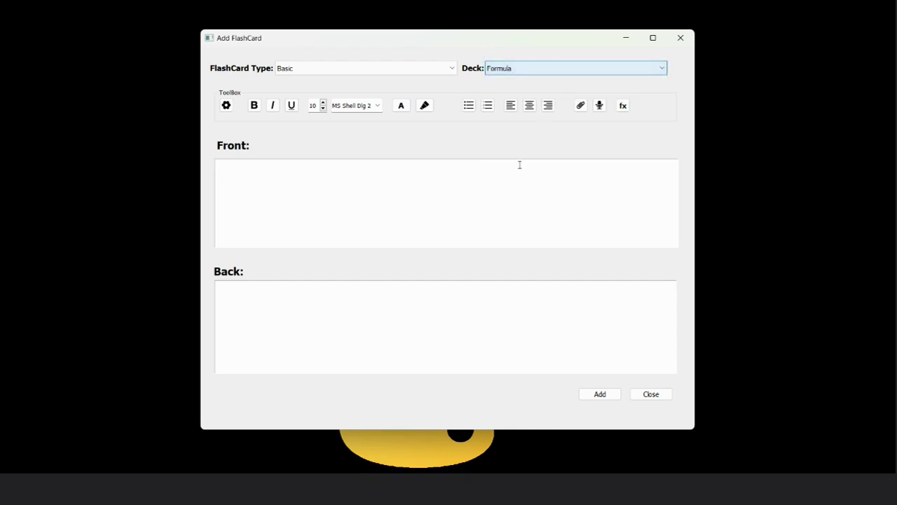
Step: Type the front question 'What is the formula to calculate speed ?'
type("What is the formula to calculate speed ?")
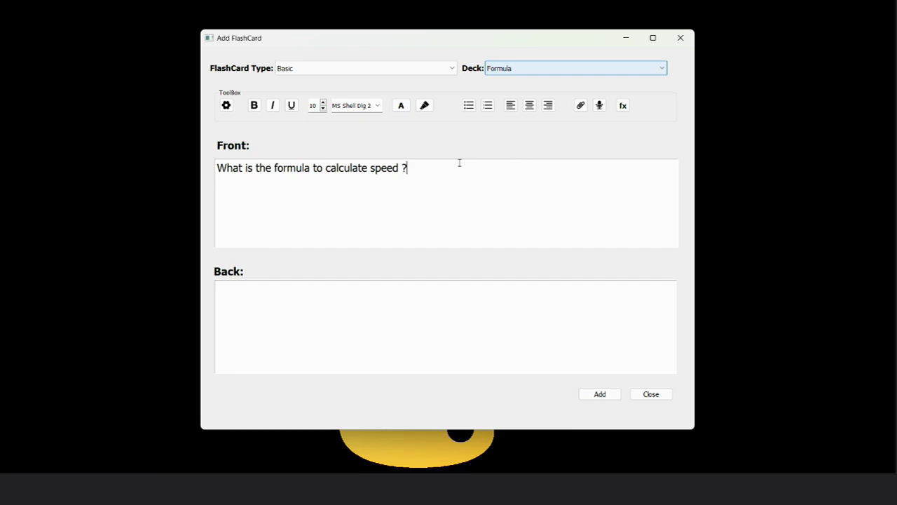
Step: Make the word 'speed' bold, italic, underlined and red
double_click(382, 168)
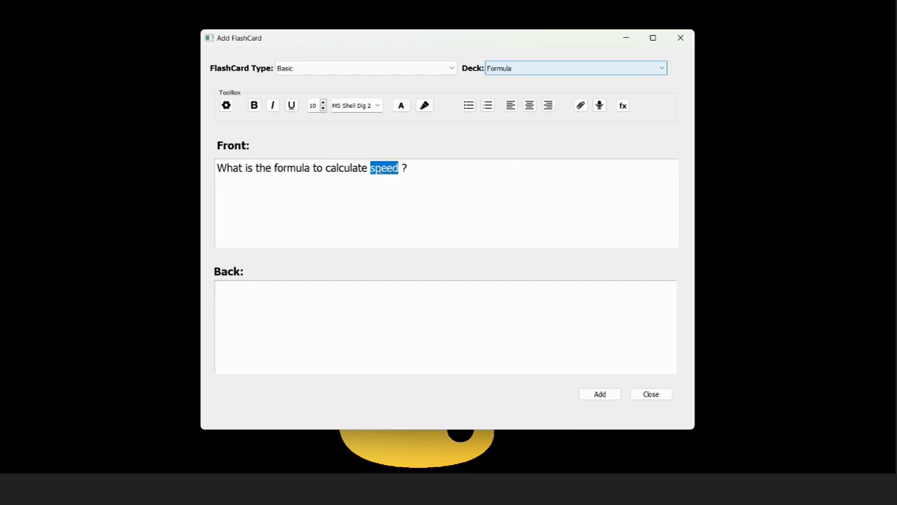
left_click(254, 105)
left_click(273, 105)
left_click(291, 105)
left_click(401, 107)
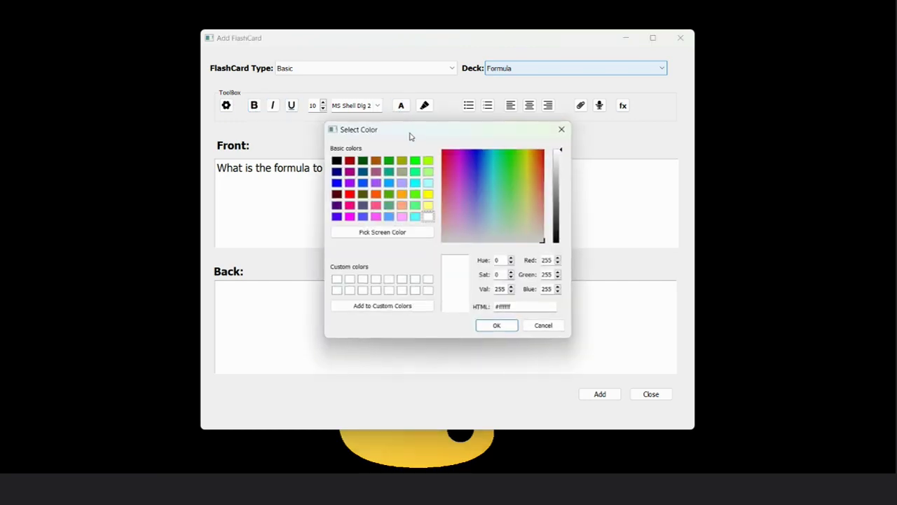
left_click(350, 194)
left_click(497, 324)
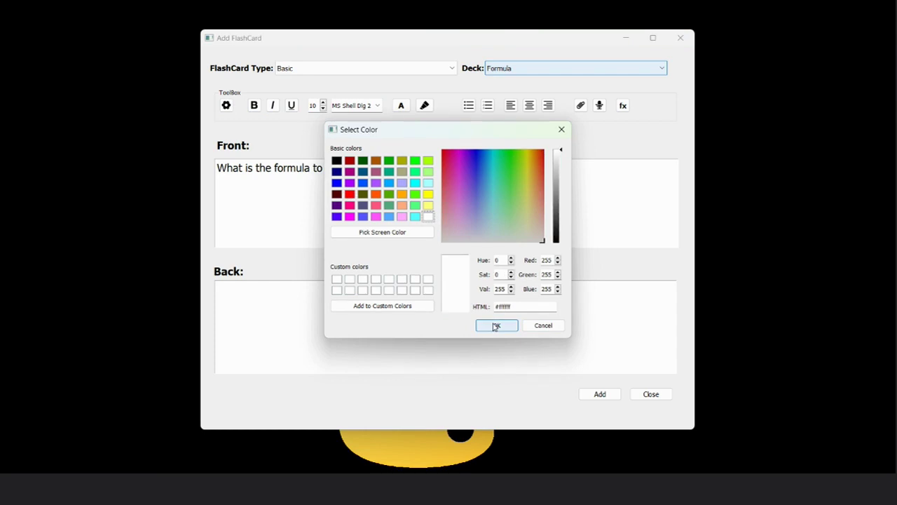
left_click(436, 183)
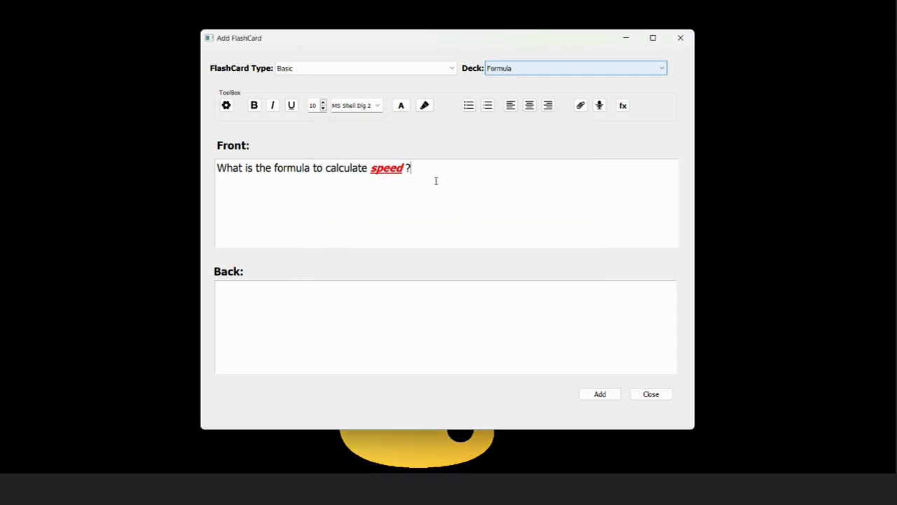
Step: Centre the whole front question and start a new line below it
left_click_drag(435, 181, 216, 167)
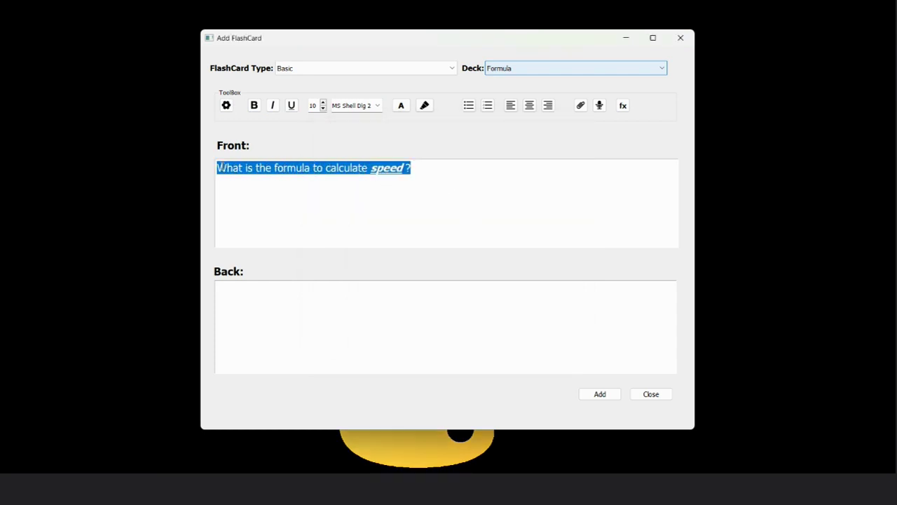
left_click(529, 105)
left_click(570, 190)
key("Return")
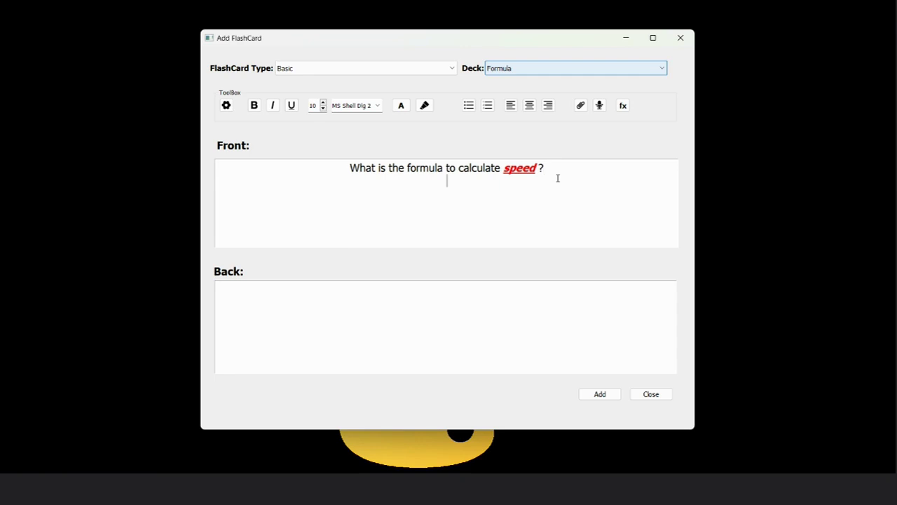
Step: Insert the speed image from the WoC 6.0 Python folder onto the card's front
left_click(581, 106)
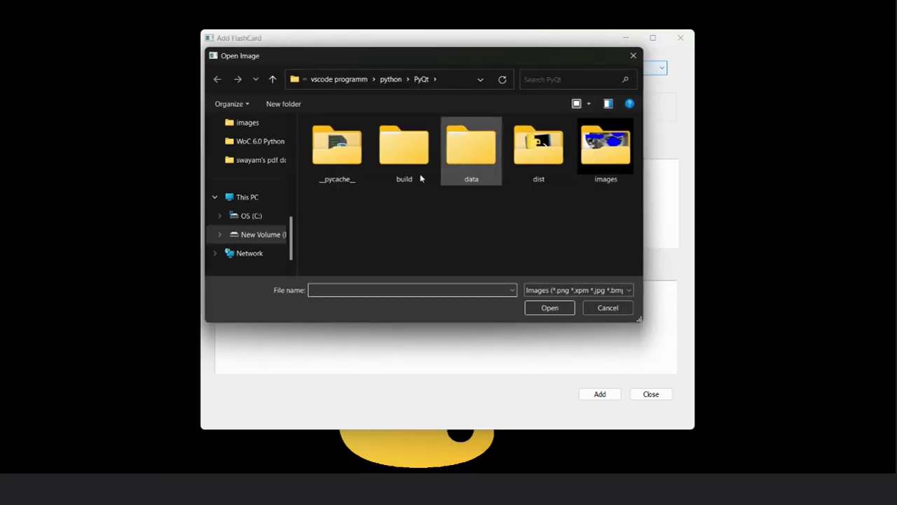
left_click(263, 142)
left_click(397, 166)
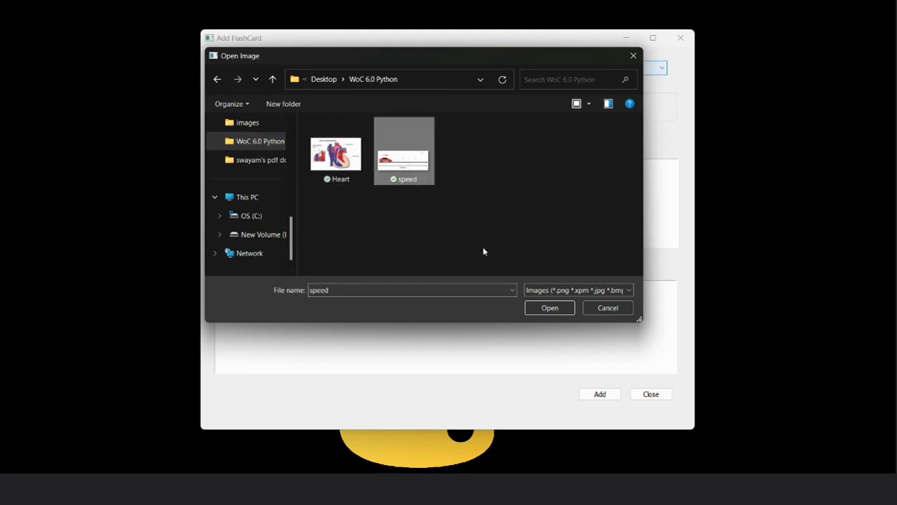
left_click(558, 307)
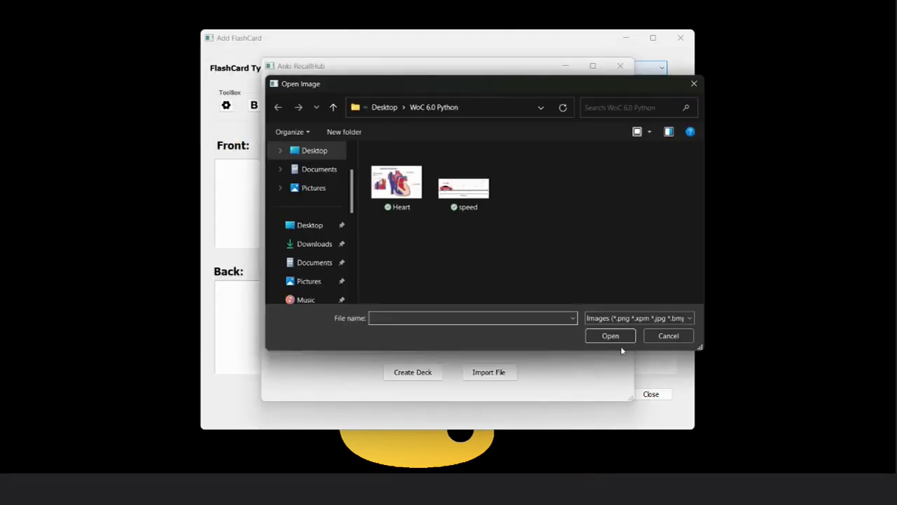
left_click(667, 335)
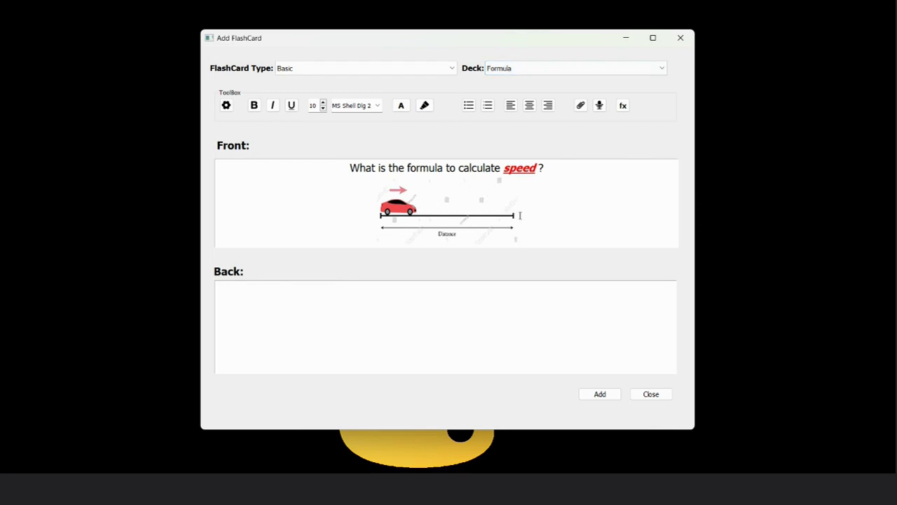
Step: Write the back answer 'The formula for speed is distance/time.' and keep the Formula deck
left_click(390, 300)
type("The formula for spe")
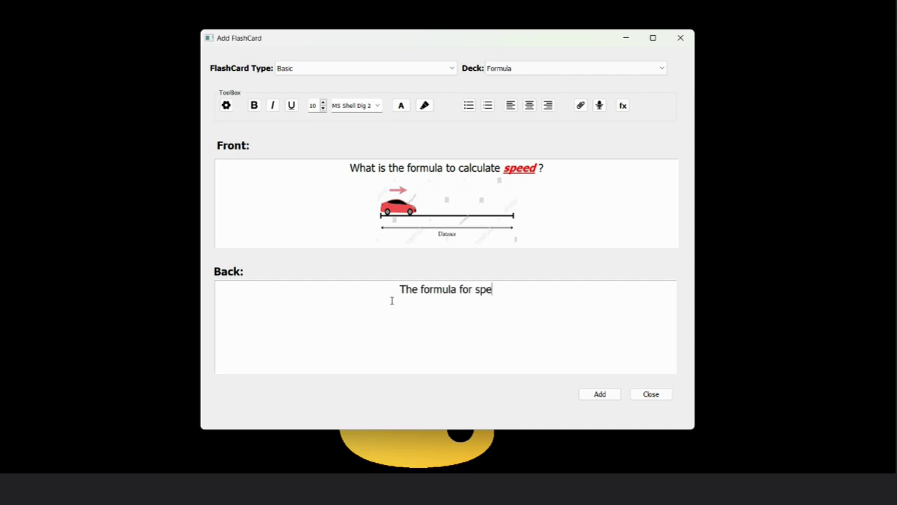
type("ed is ")
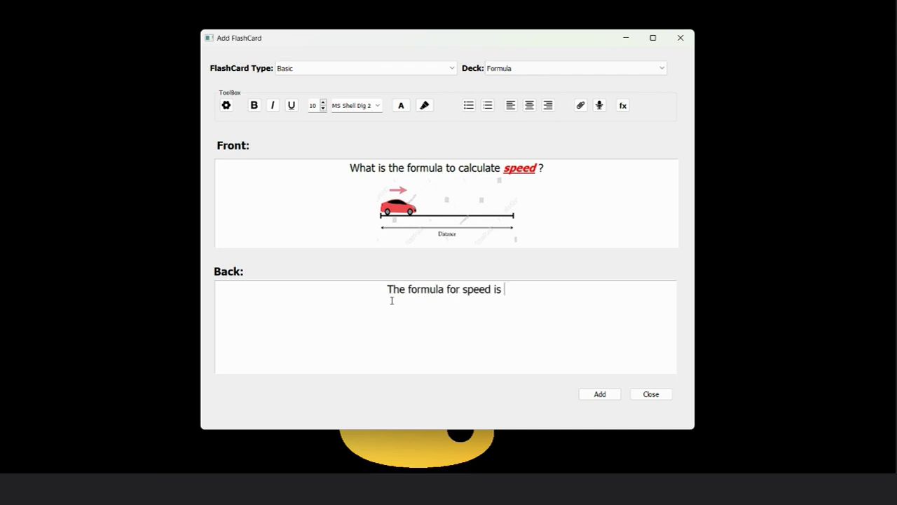
type("distance")
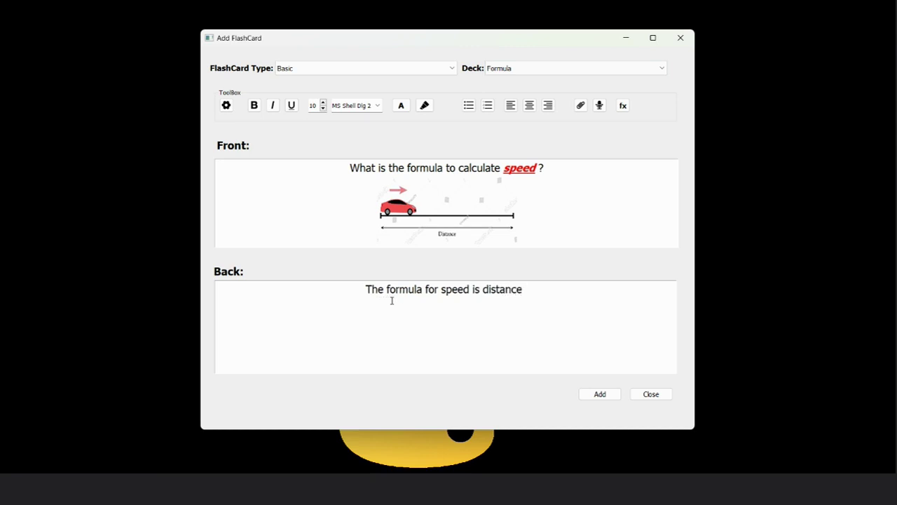
type("/tim")
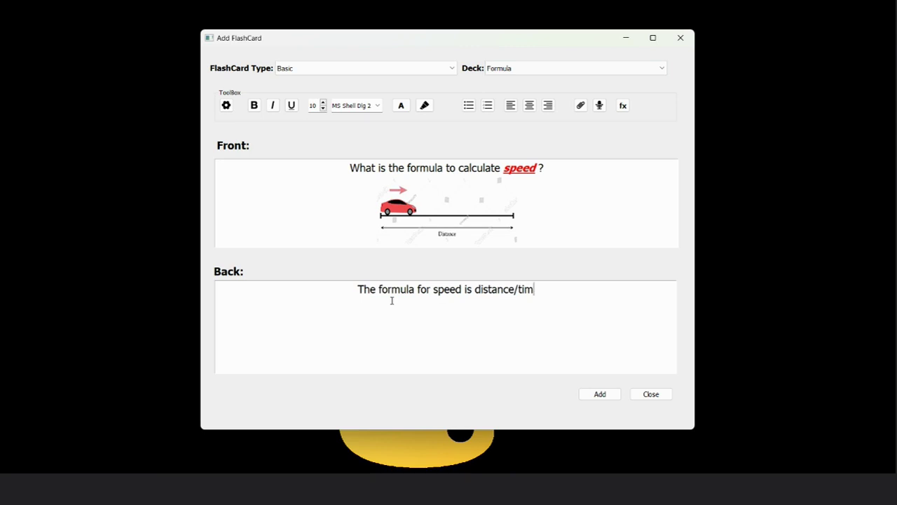
type(".")
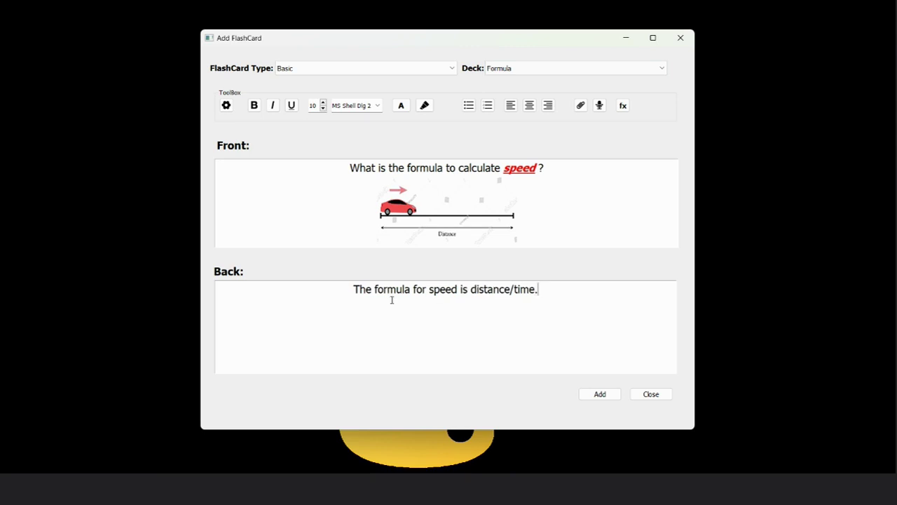
left_click(541, 70)
left_click(533, 91)
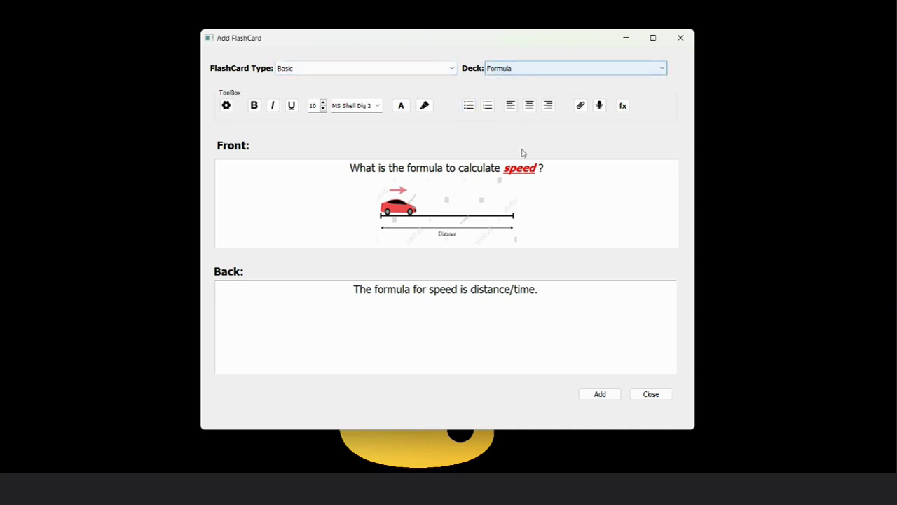
Step: Save the speed card and switch the new card's type to Basic (and Reversed card)
left_click(598, 395)
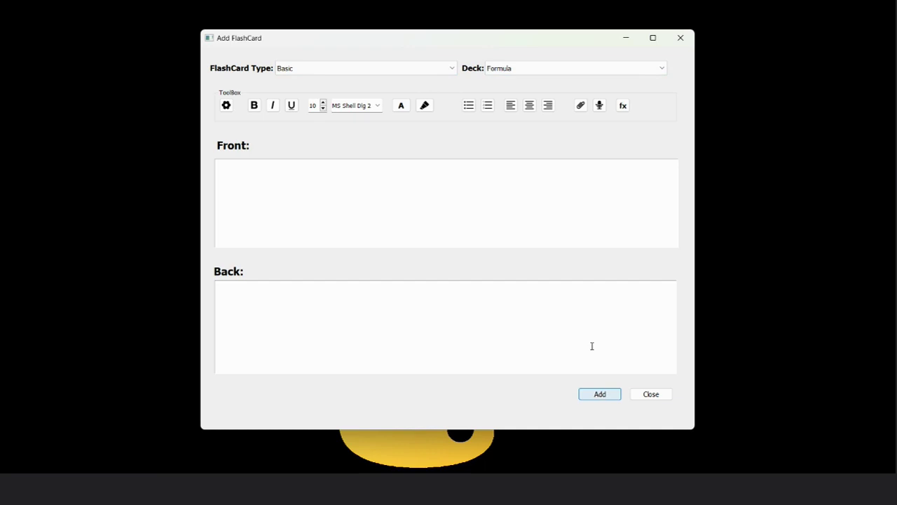
left_click(454, 68)
left_click(424, 89)
left_click(398, 173)
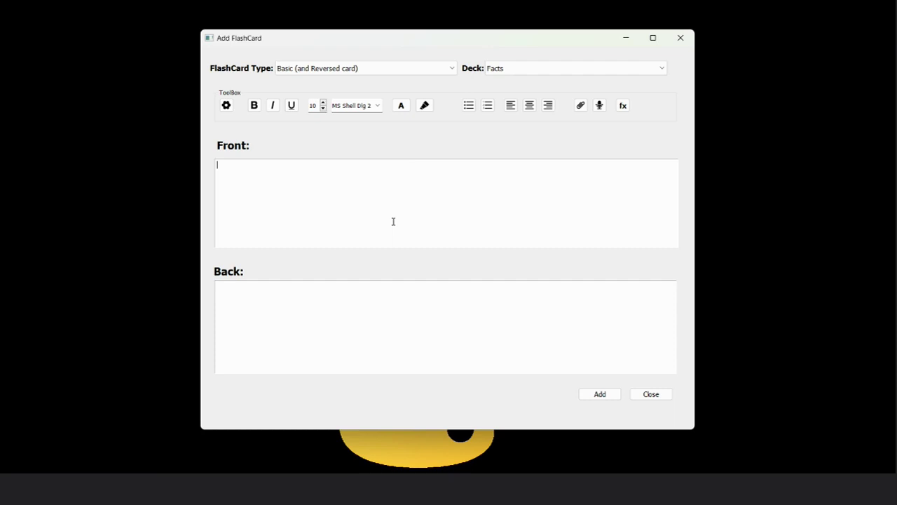
Step: Write the front asking Gujarat's capital at font size 14, with 'gujarat' bold, italic and underlined
type("What is the capital og")
type(" gujarat ?")
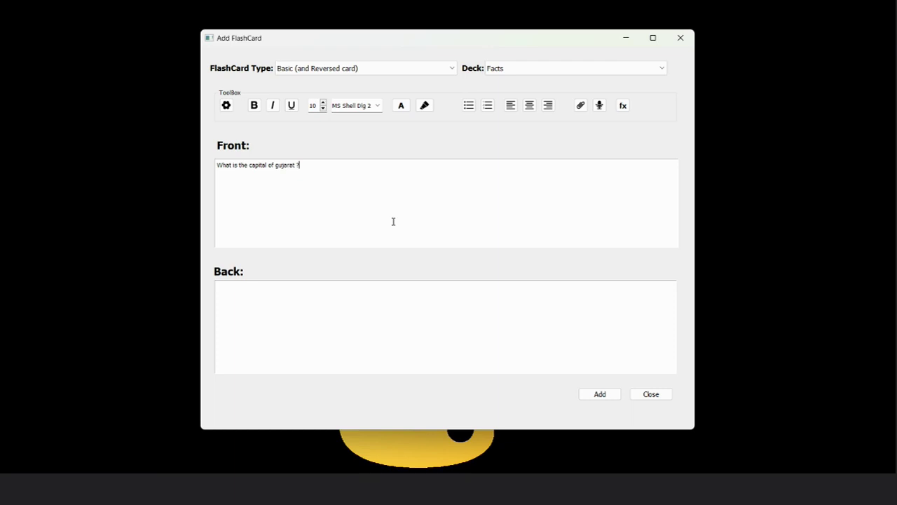
key("ctrl+a")
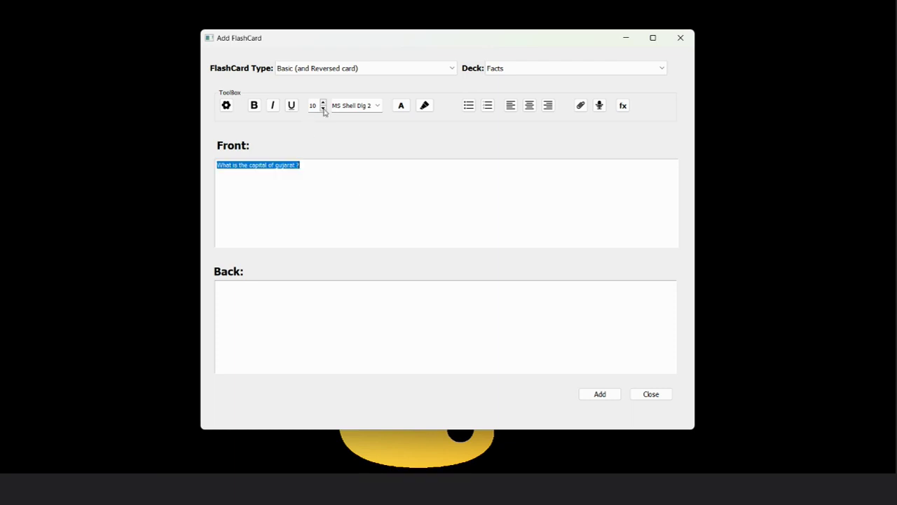
left_click(323, 102)
left_click(323, 103)
left_click(405, 168)
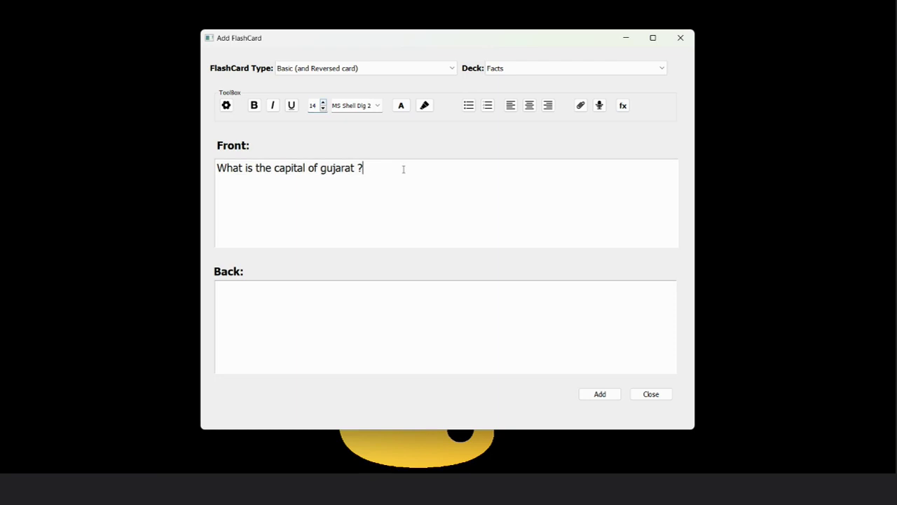
double_click(343, 168)
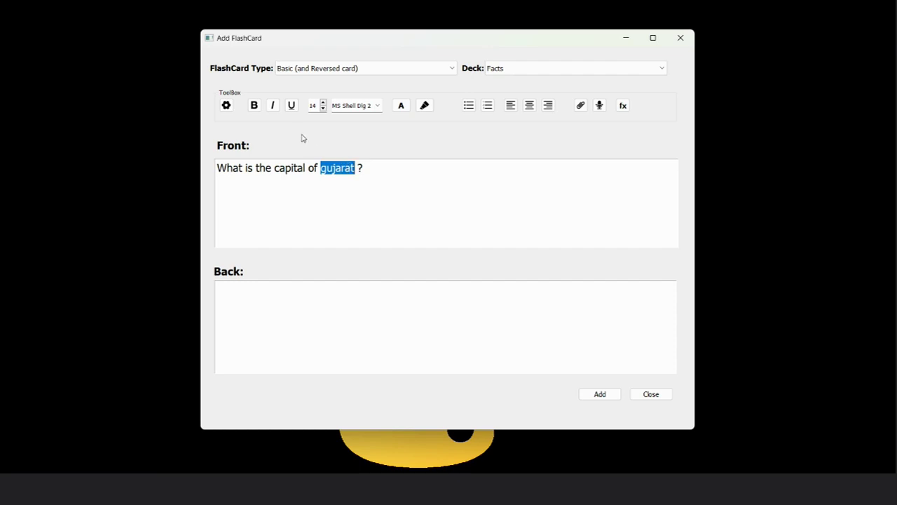
left_click(254, 105)
left_click(279, 110)
left_click(291, 109)
left_click(388, 168)
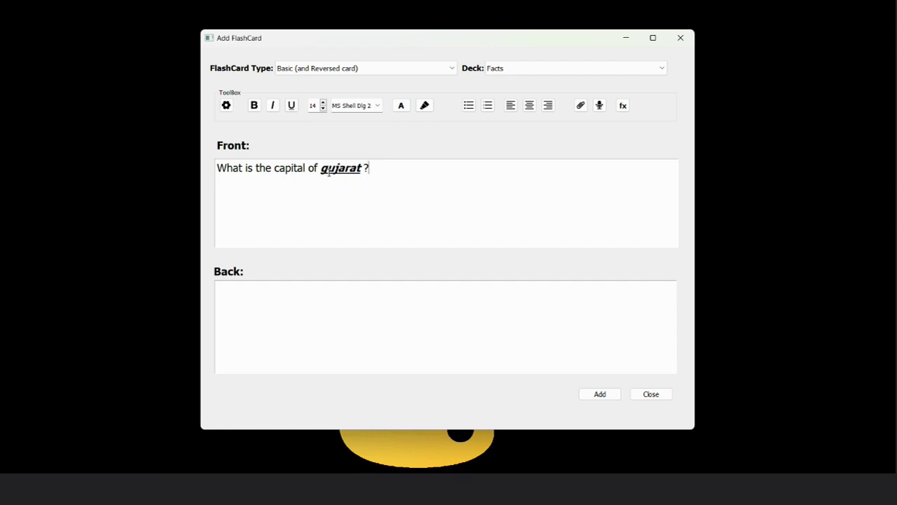
Step: Write the back 'Gandhinagar is capital of which state ?' with 'Gandhinagar' bold, italic and underlined
left_click(302, 298)
type("Gandhinagar")
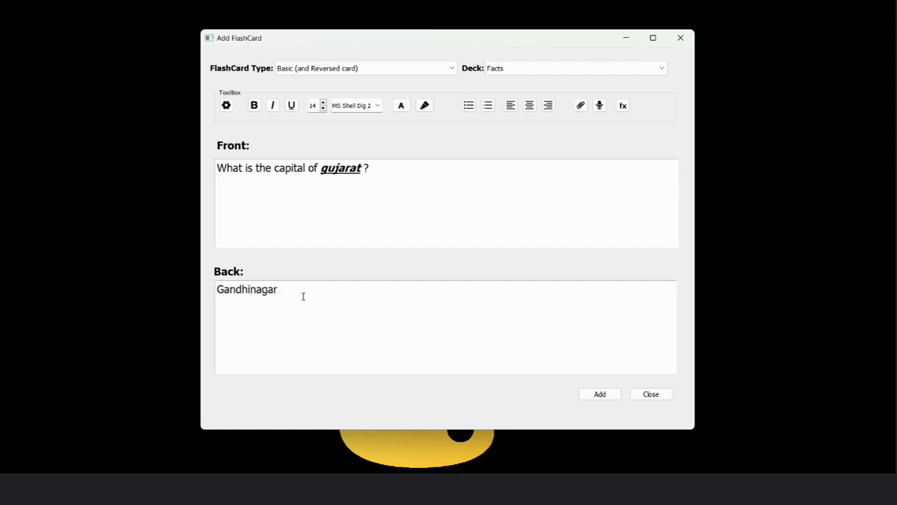
type(" is capital of which state")
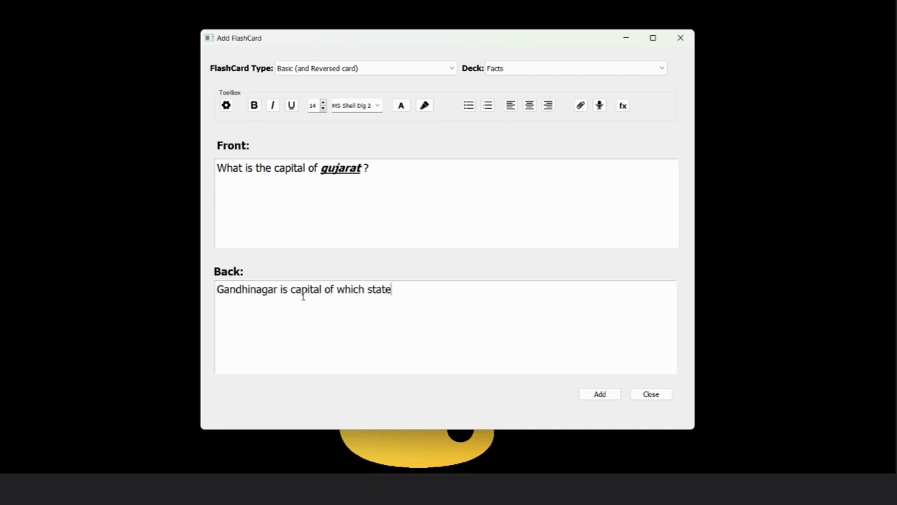
type(" >")
key("BackSpace")
type("?")
double_click(264, 293)
left_click(254, 105)
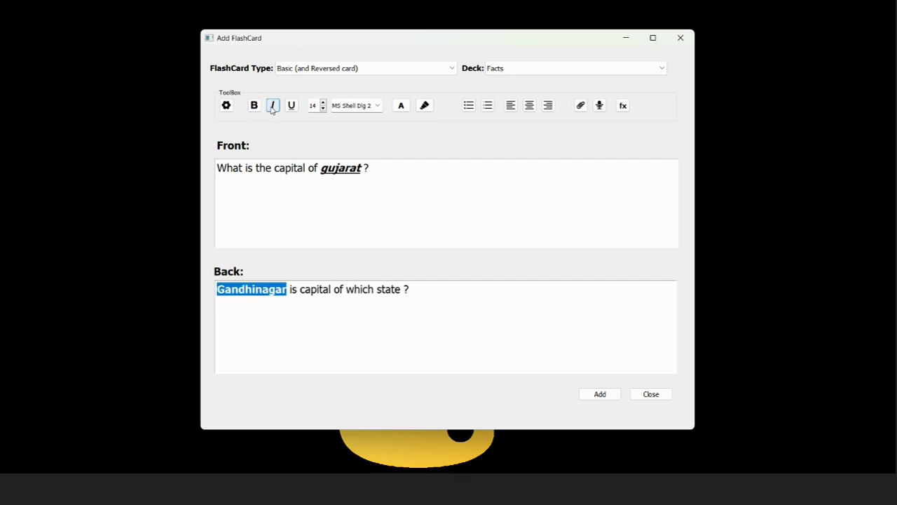
left_click(272, 106)
left_click(291, 105)
left_click(416, 292)
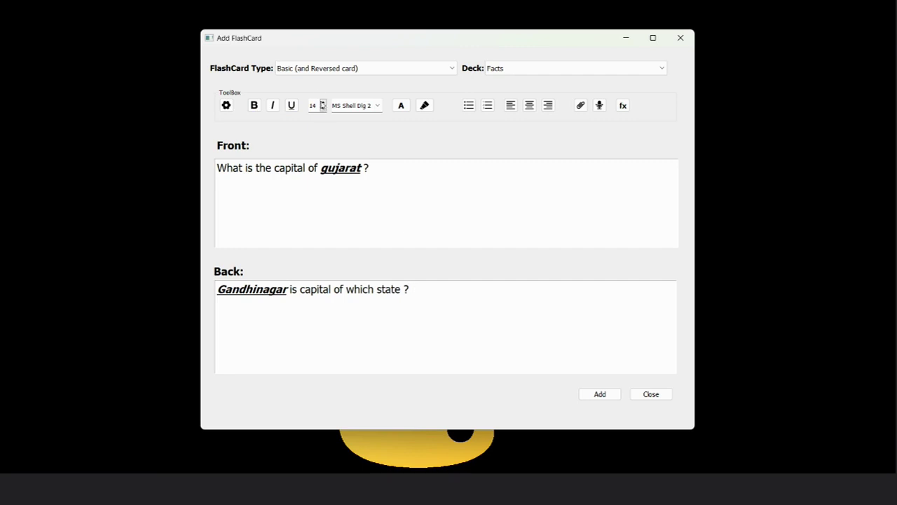
Step: Keep the card in the Facts deck and add it
left_click(501, 68)
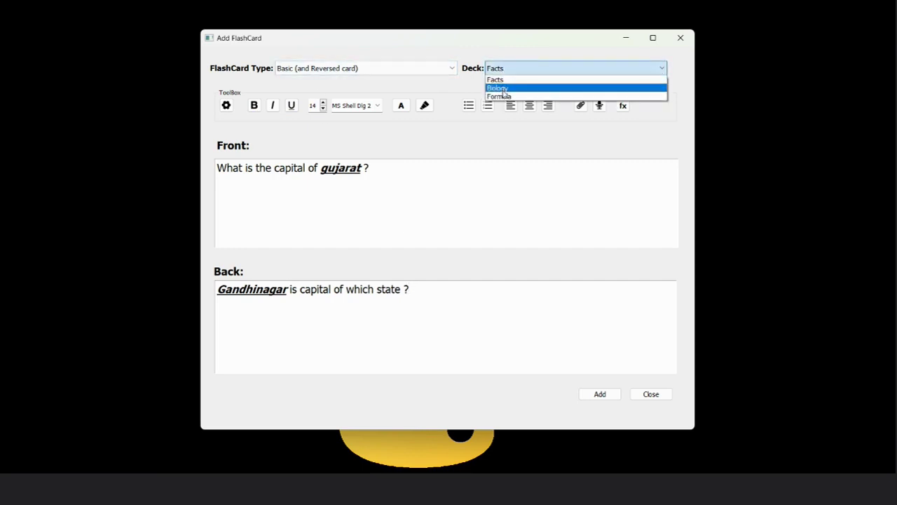
left_click(508, 80)
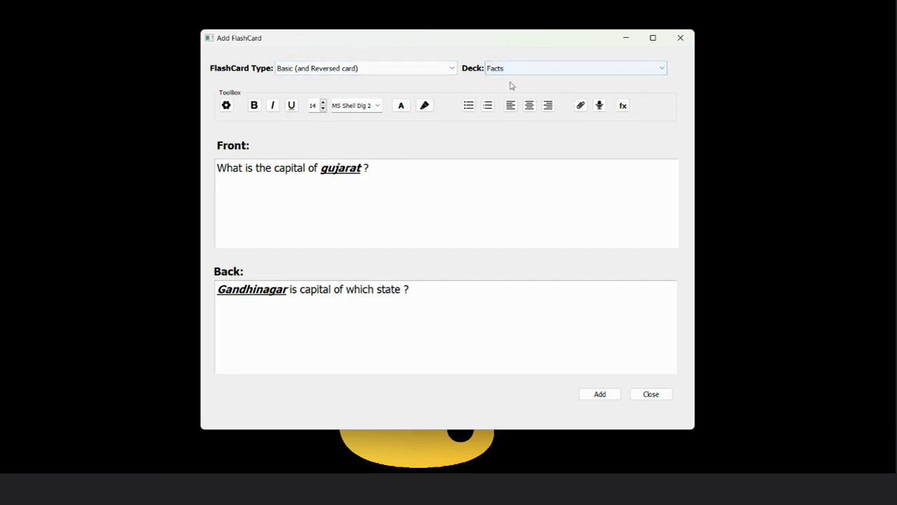
left_click(583, 397)
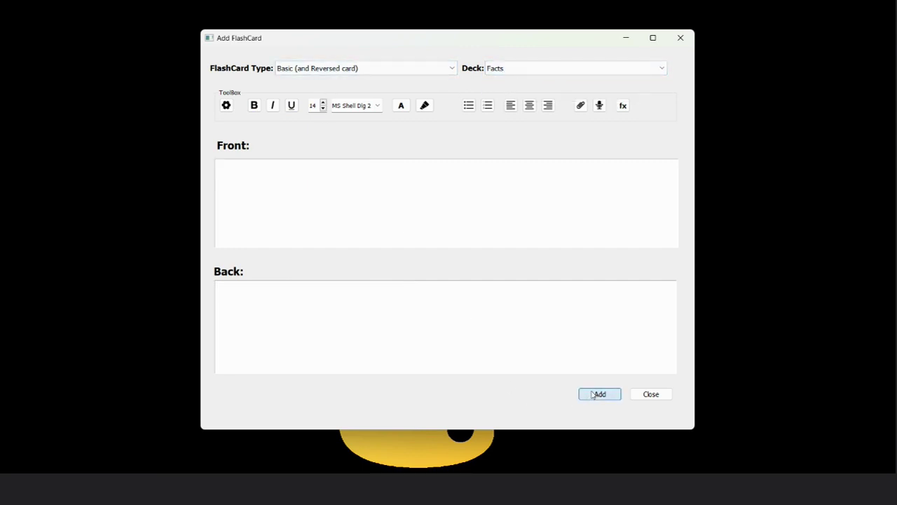
Step: Switch the card type to Image Occlusion and load the Heart image from WoC 6.0 Python
left_click(354, 68)
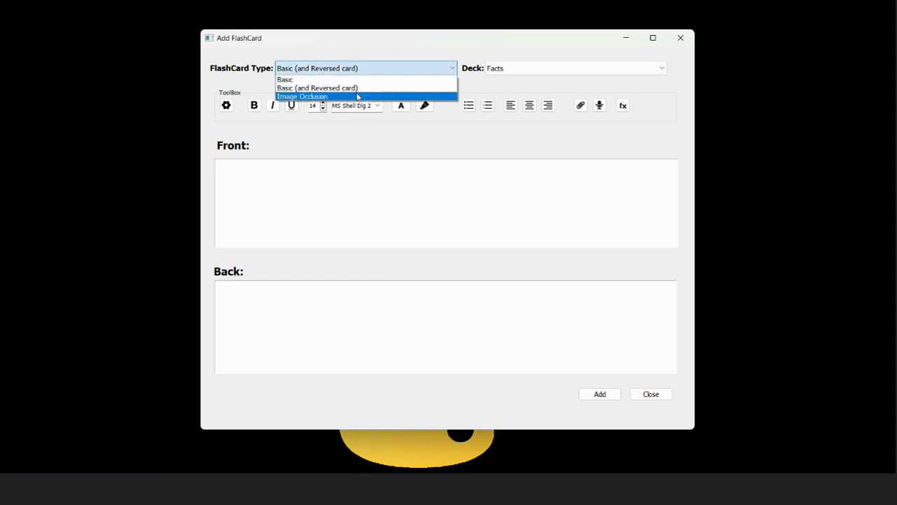
left_click(357, 97)
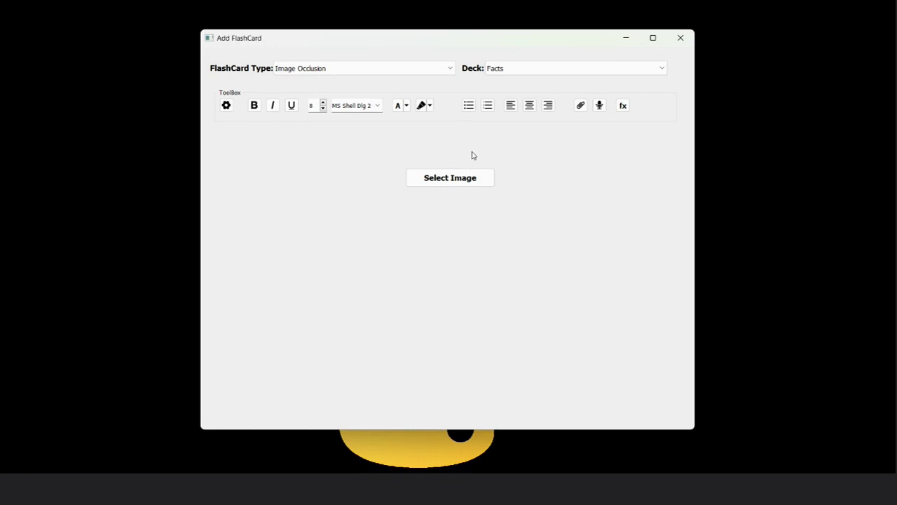
left_click(449, 177)
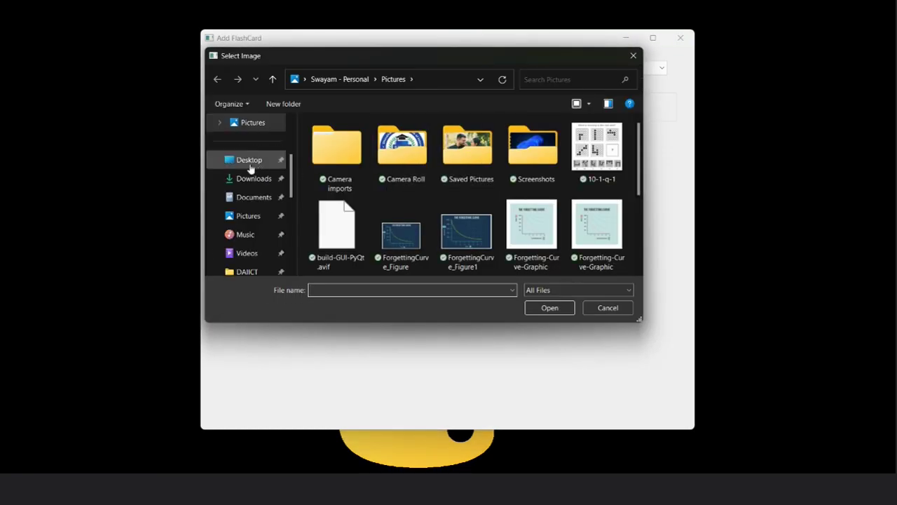
scroll(245, 169, "down", 5)
left_click(256, 161)
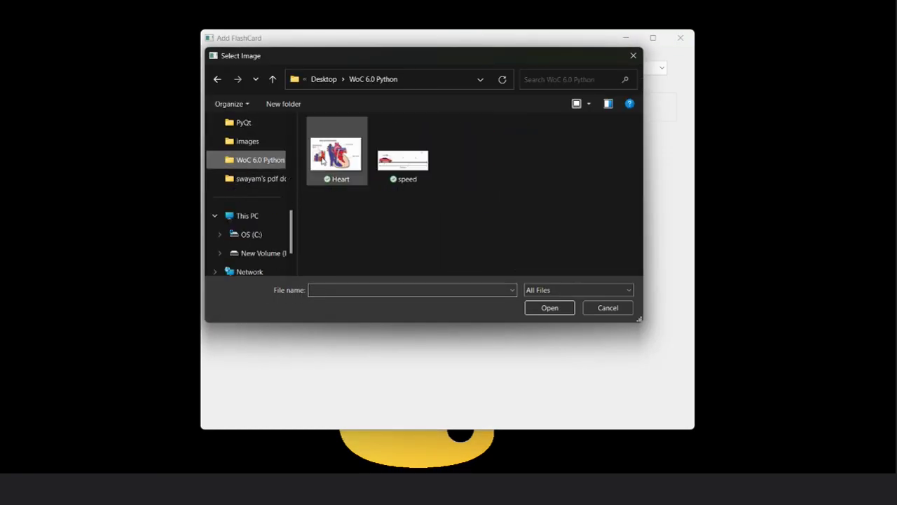
left_click(337, 154)
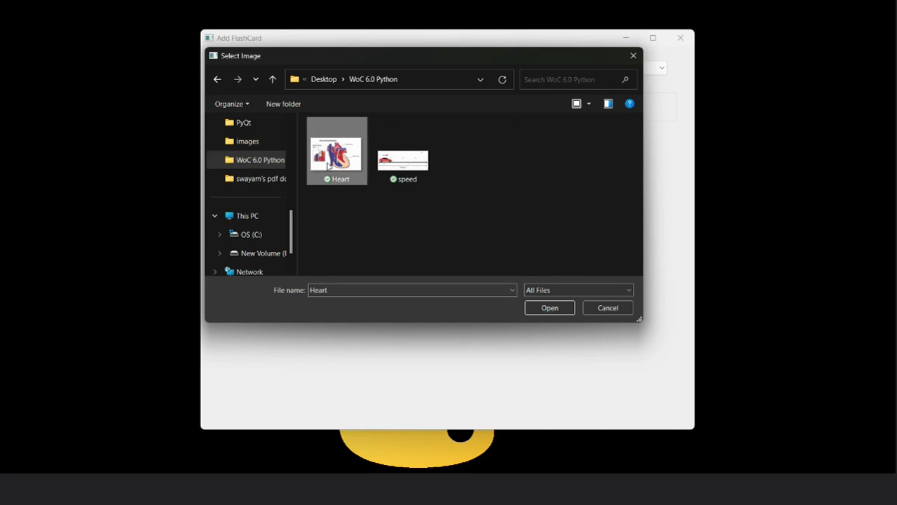
left_click(541, 308)
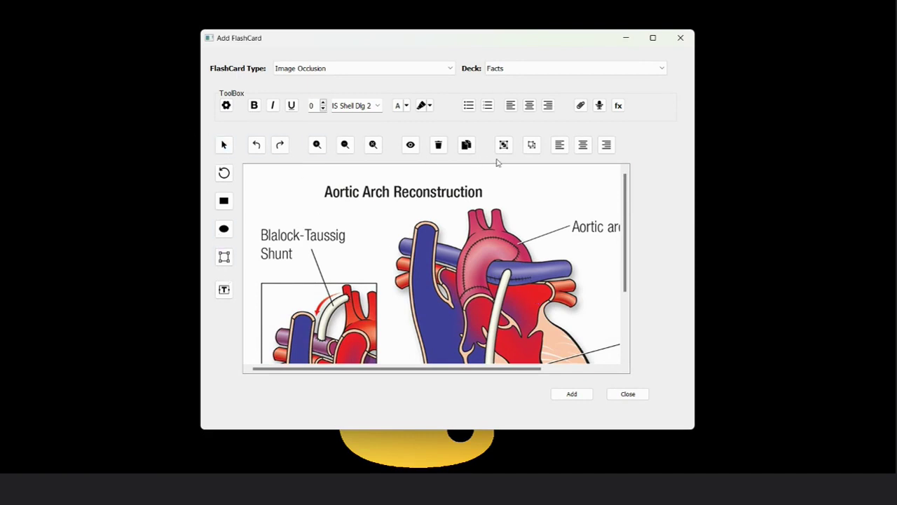
Step: Cover the Blalock-Taussig, Sano shunt and Shunt labels with blue occlusion masks
left_click(317, 145)
left_click(344, 144)
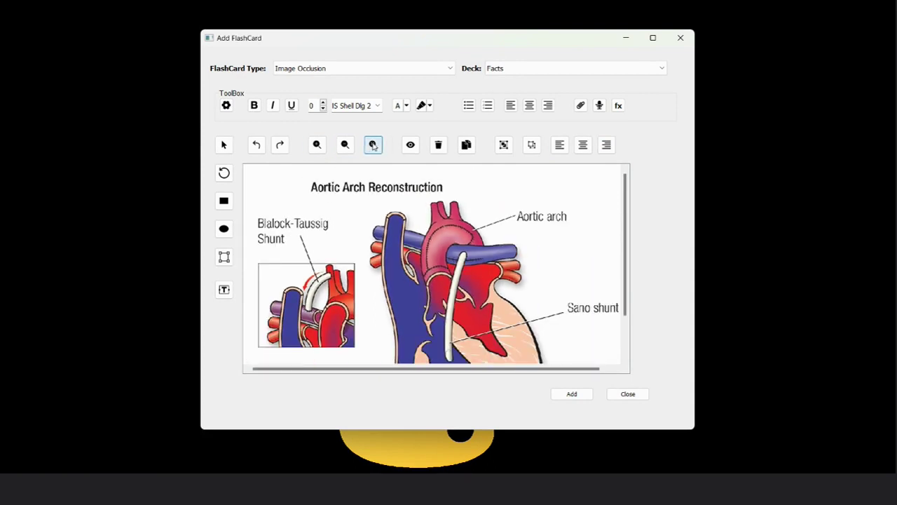
left_click(372, 144)
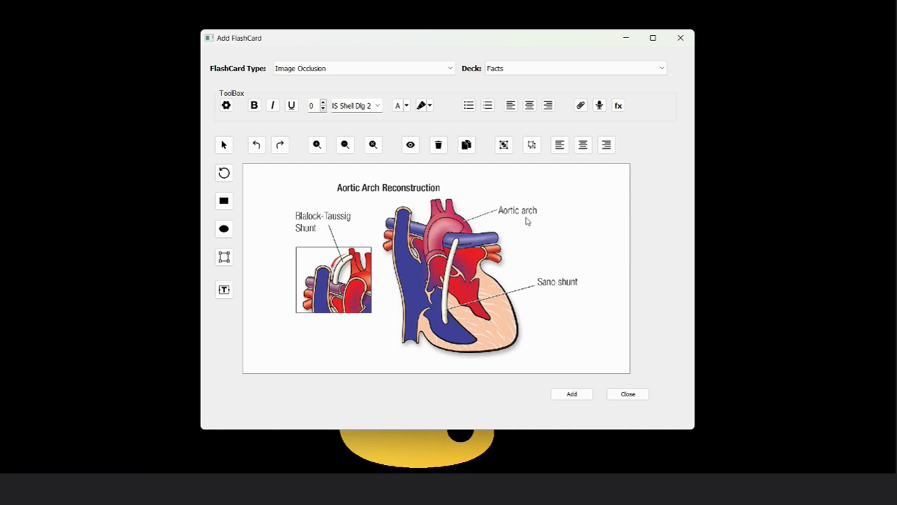
left_click(225, 206)
left_click(223, 204)
left_click_drag(326, 199, 502, 215)
left_click(224, 200)
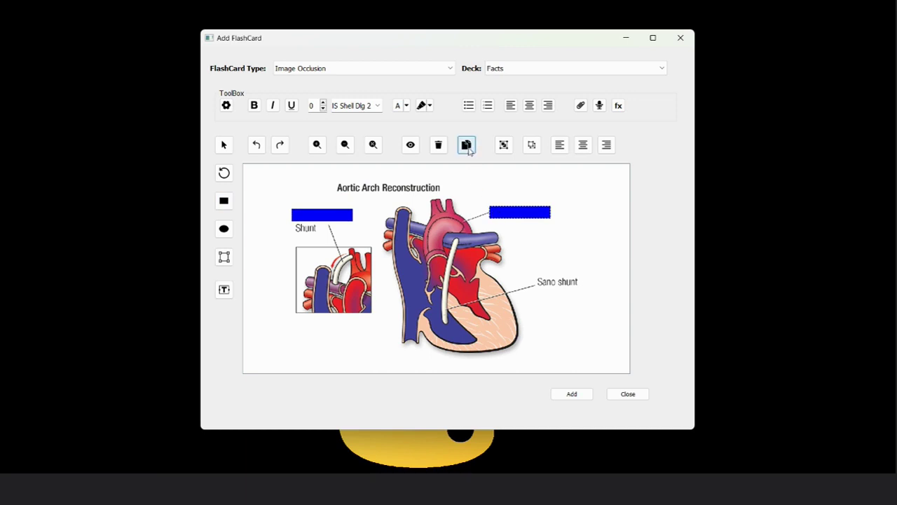
left_click(467, 145)
left_click_drag(537, 224, 571, 289)
left_click(510, 213)
left_click(467, 145)
left_click_drag(512, 212, 315, 227)
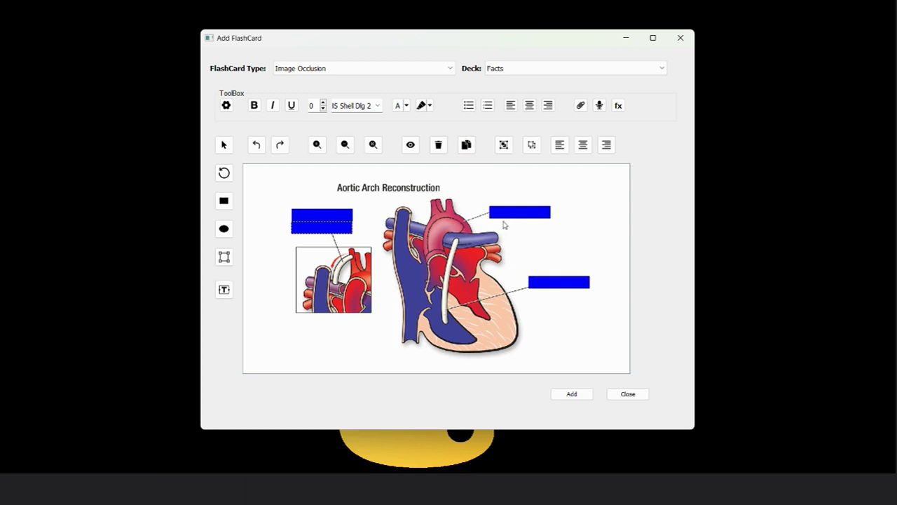
Step: Duplicate the aortic arch mask toward the title, then delete the stray copy
left_click(510, 213)
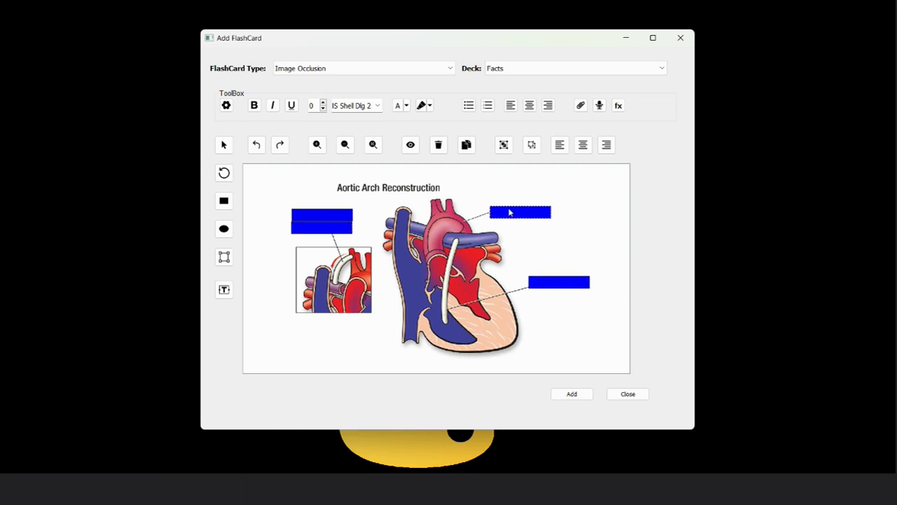
left_click(467, 145)
left_click_drag(519, 220, 491, 192)
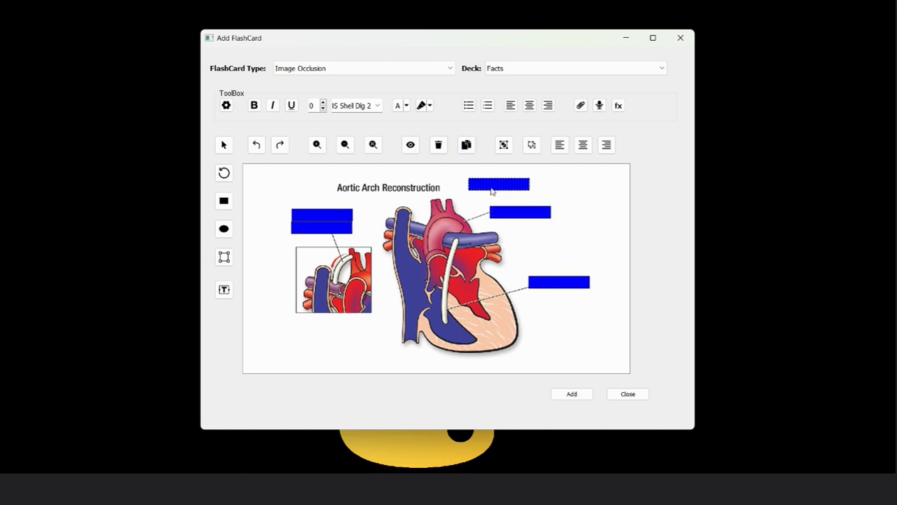
left_click(439, 146)
Step: File the heart occlusion card under Biology, add it, and close the Add FlashCard window
left_click(560, 68)
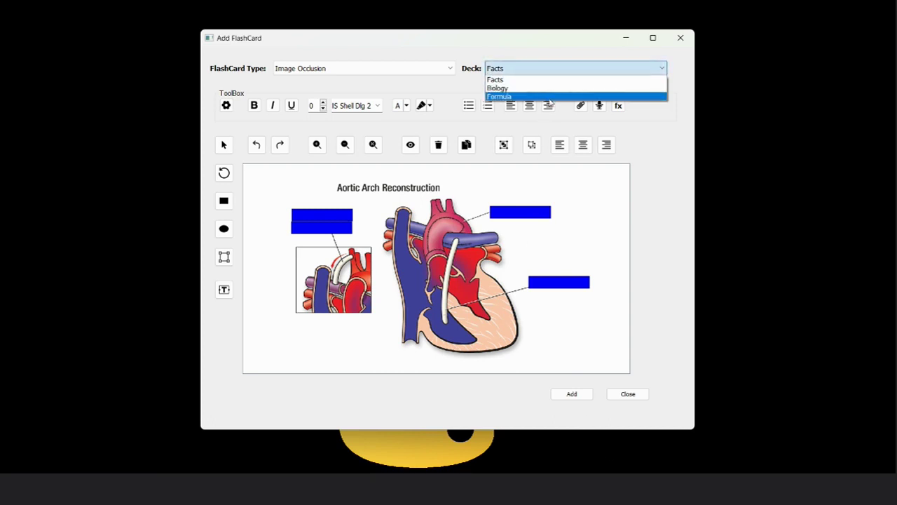
left_click(551, 97)
left_click(571, 70)
left_click(565, 88)
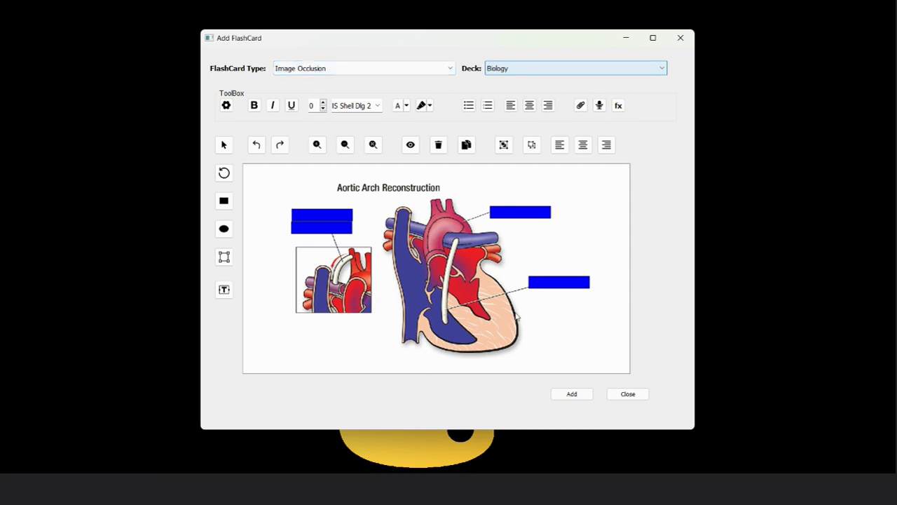
left_click(565, 396)
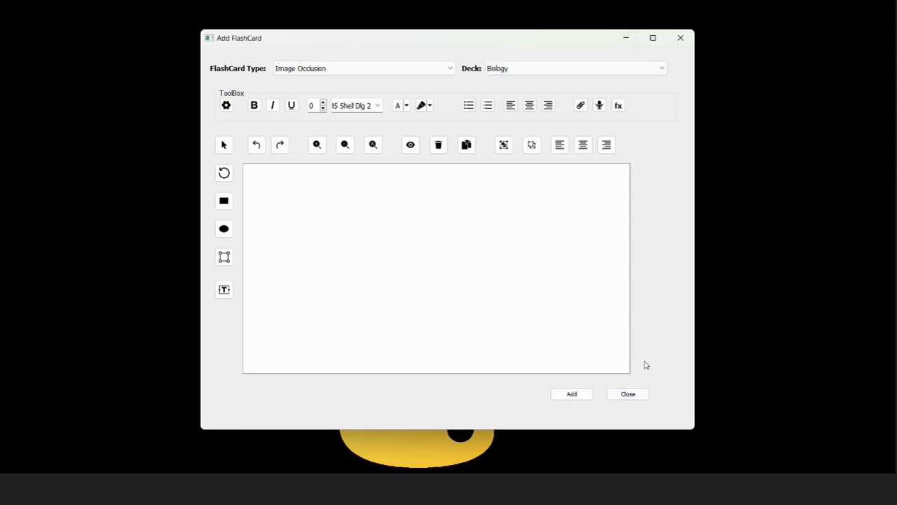
left_click(626, 394)
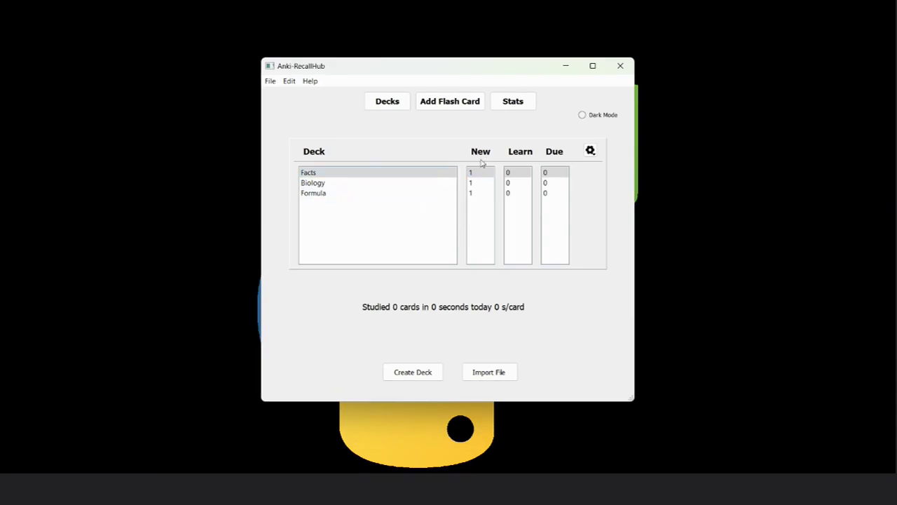
Step: Study the speed card in the Formula deck, rate it Good, and return to Decks
left_click(350, 196)
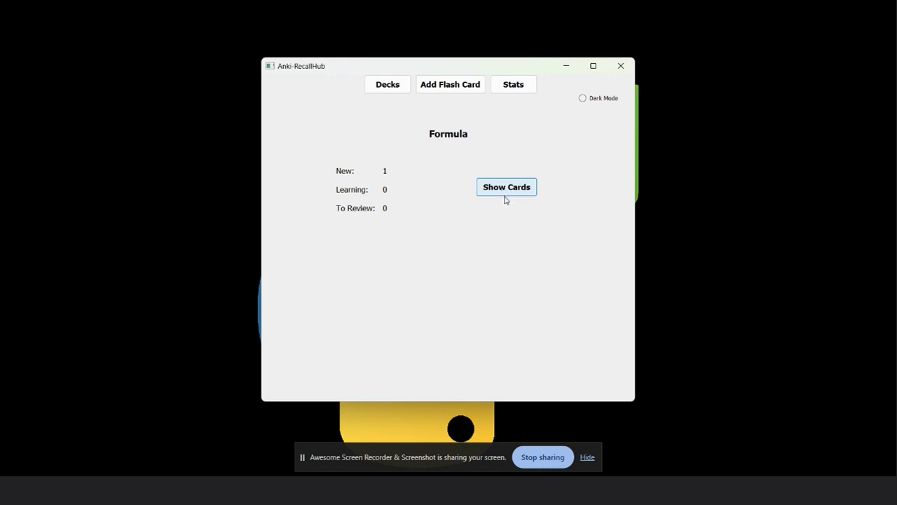
left_click(505, 199)
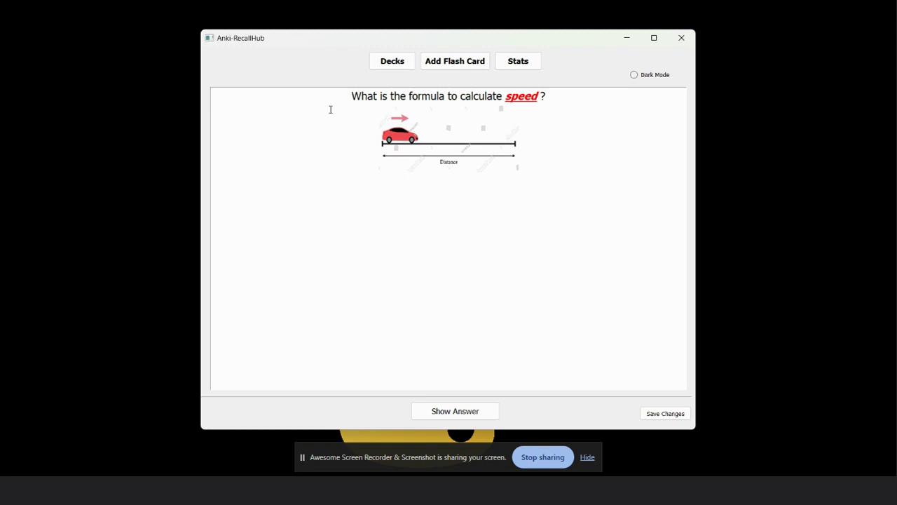
left_click(455, 413)
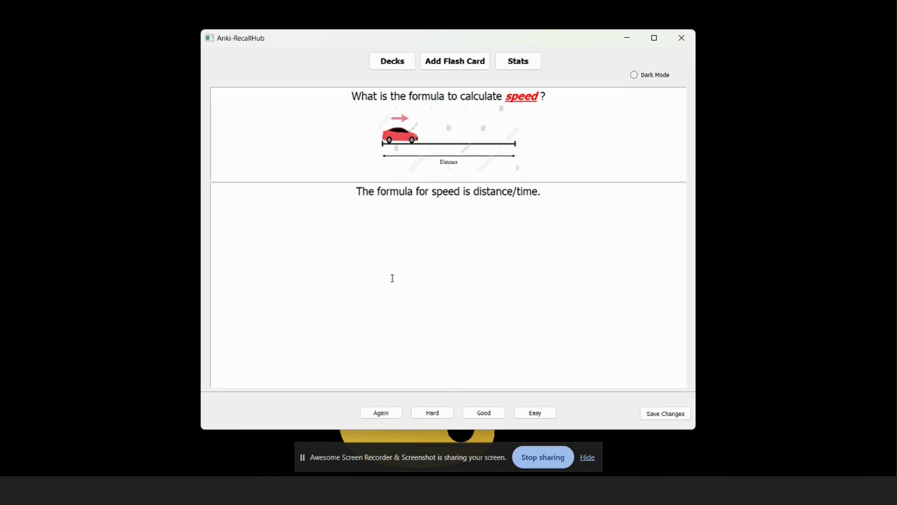
left_click(484, 412)
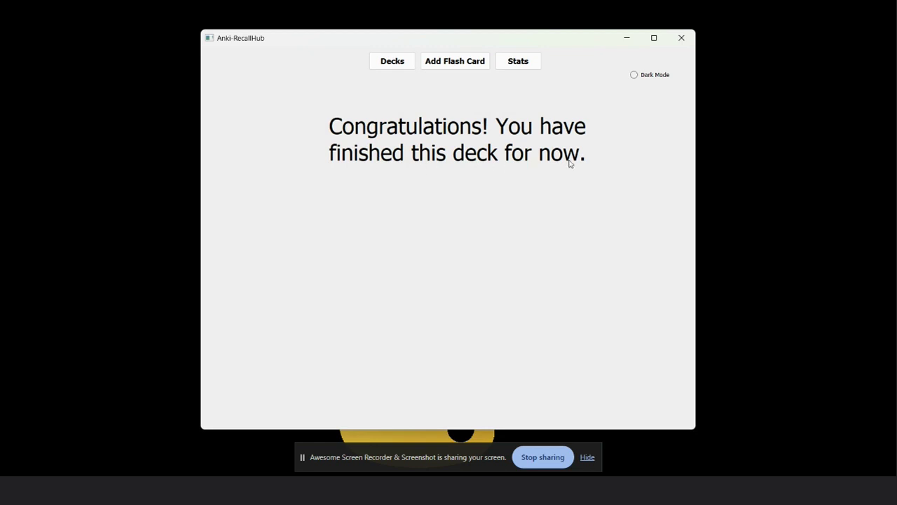
left_click(392, 61)
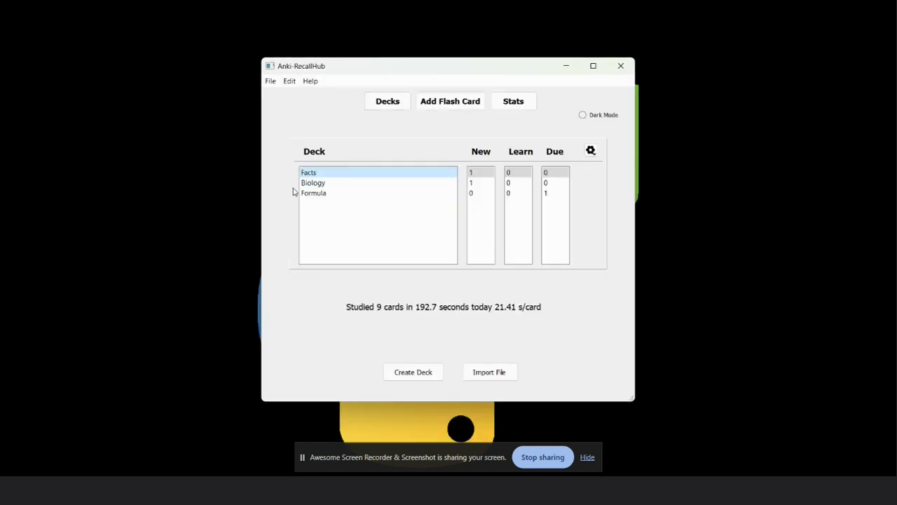
Step: Study the Gujarat capital card in the Facts deck, rate it Good, and return to Decks
left_click(312, 177)
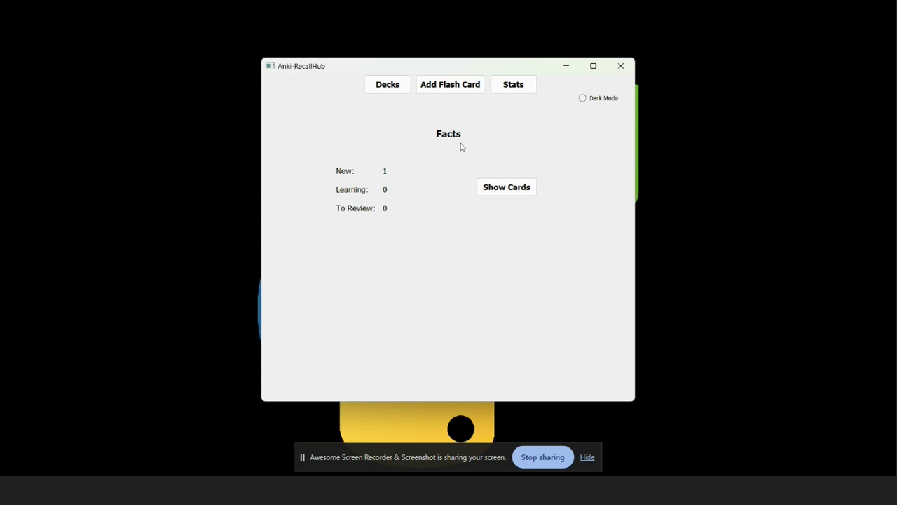
left_click(507, 189)
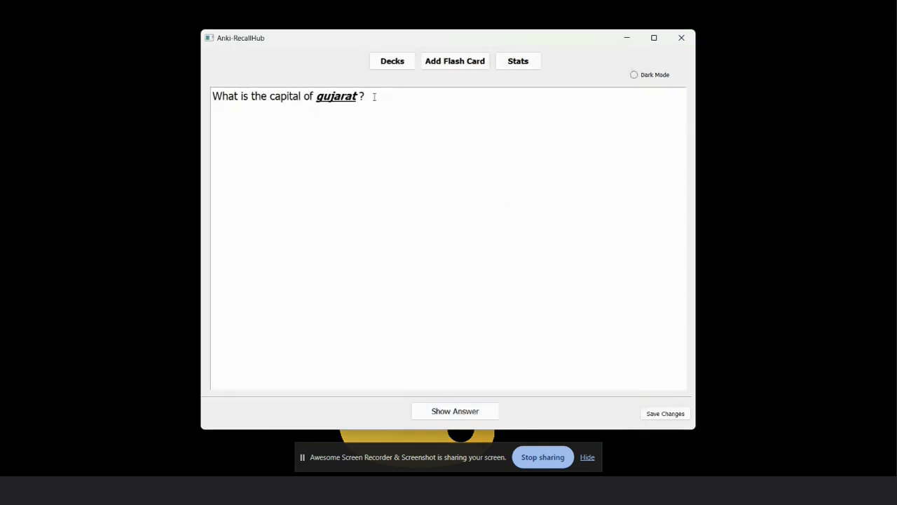
left_click(456, 412)
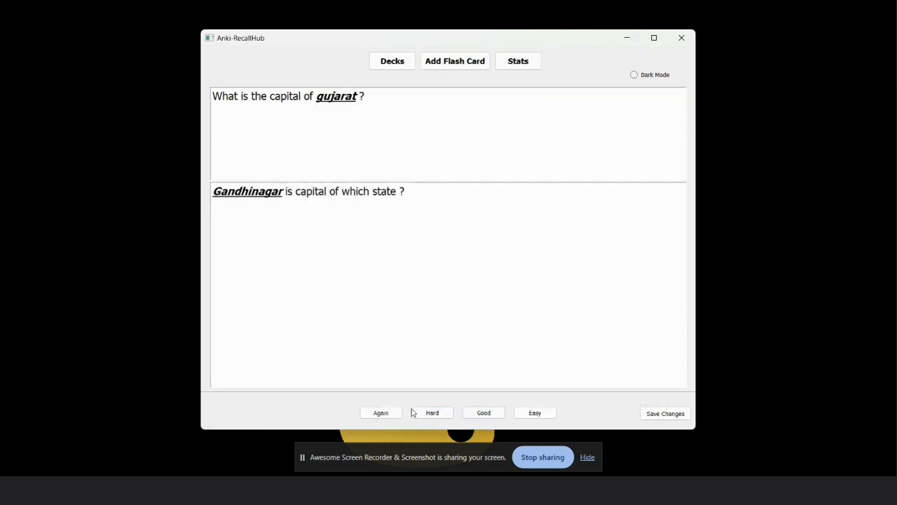
left_click(472, 415)
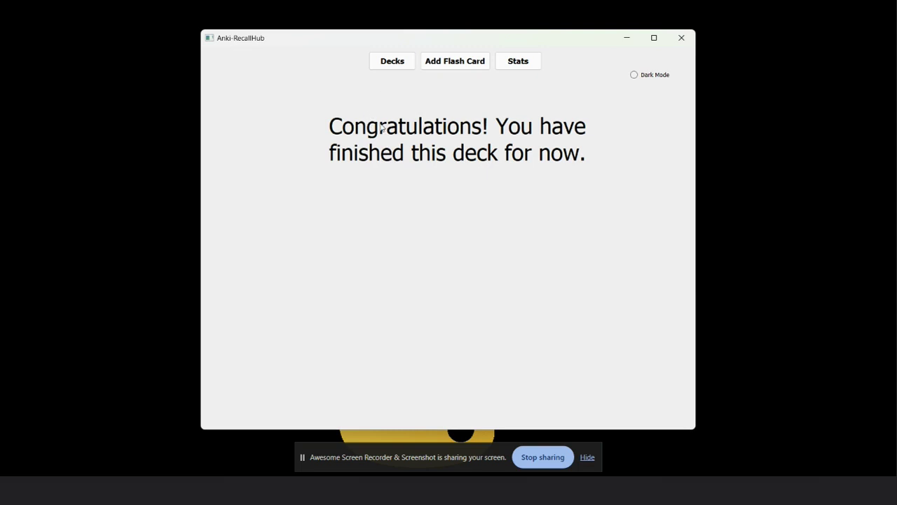
left_click(379, 61)
Step: Study the reversed Gandhinagar card in Facts, rate it Good, and go back to the deck list
left_click(334, 175)
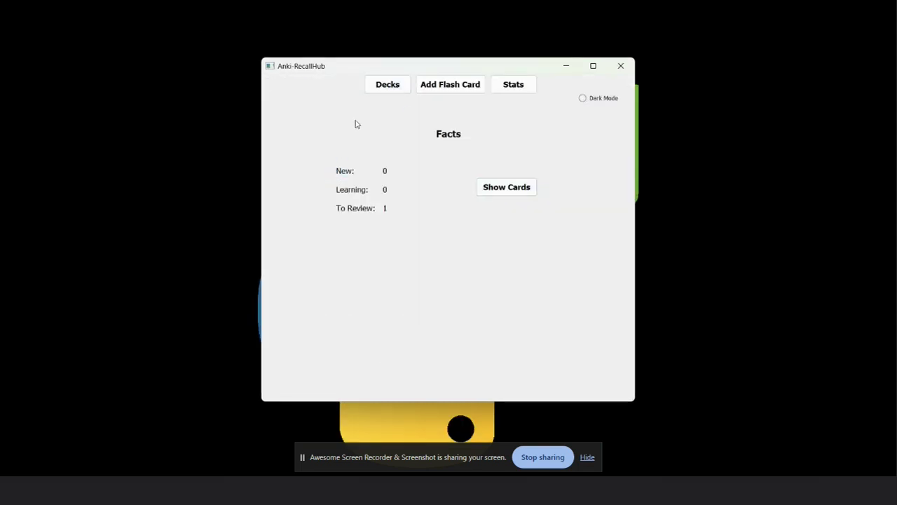
left_click(489, 189)
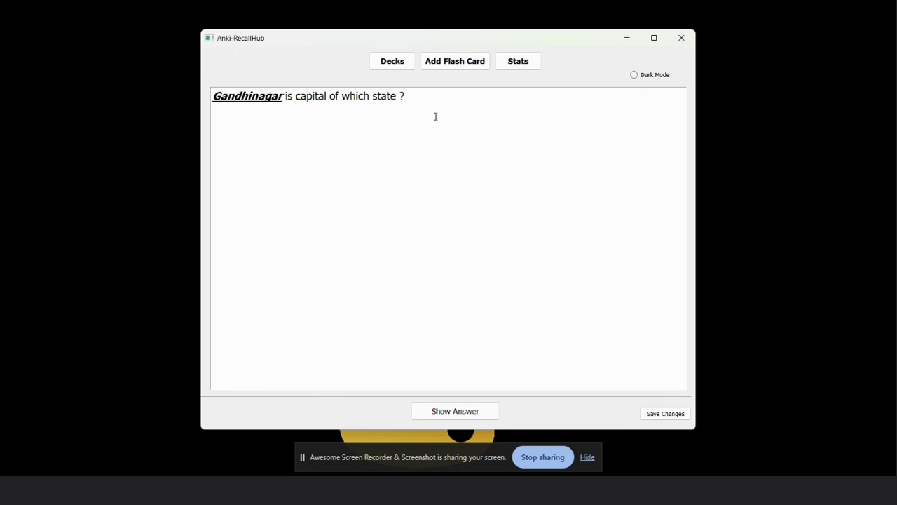
left_click(460, 412)
left_click(485, 412)
left_click(394, 65)
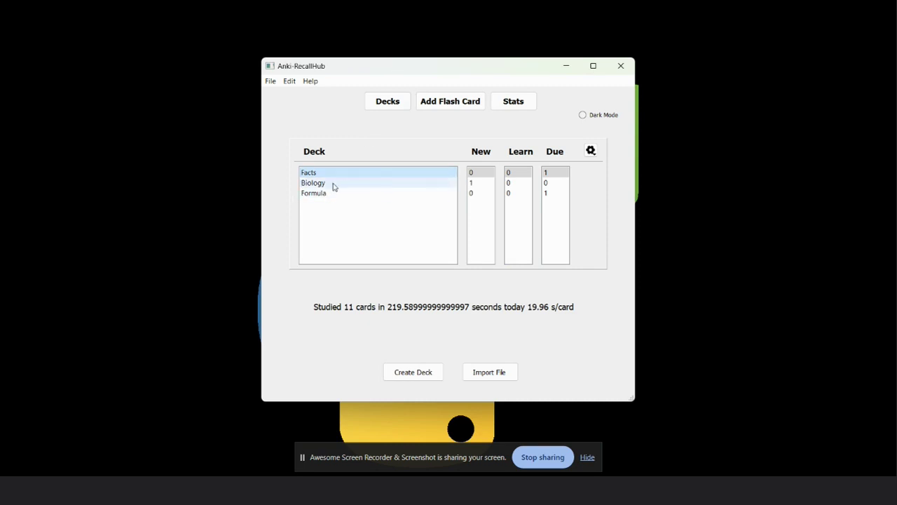
Step: Review the Biology heart occlusion card, check the labelled diagram, rate it Good, and return to Decks
double_click(333, 185)
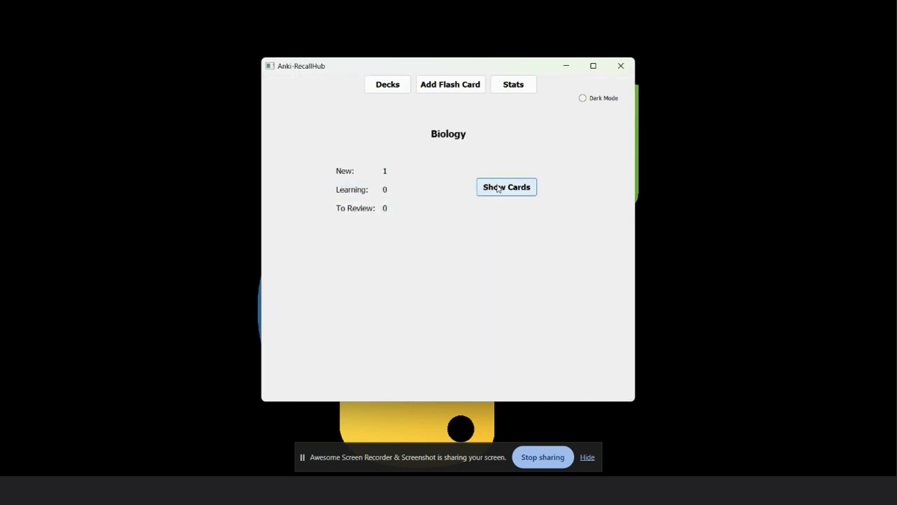
left_click(498, 188)
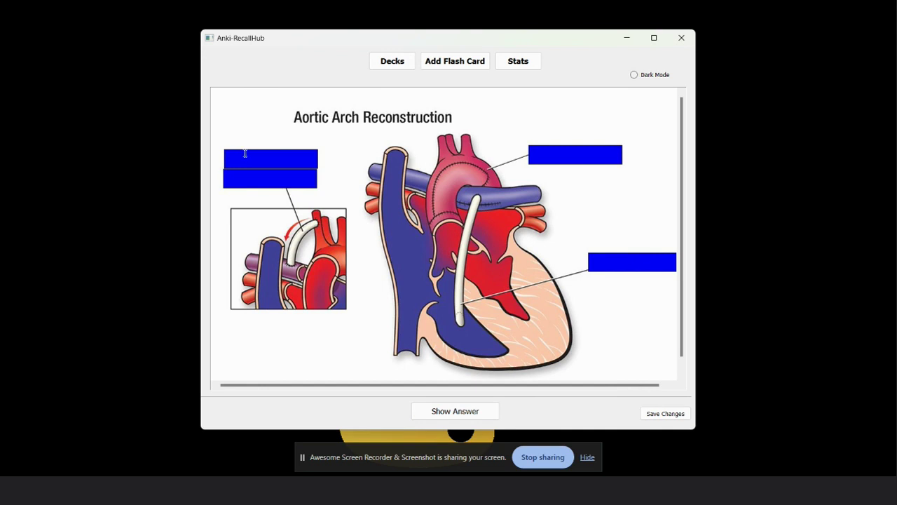
left_click(461, 421)
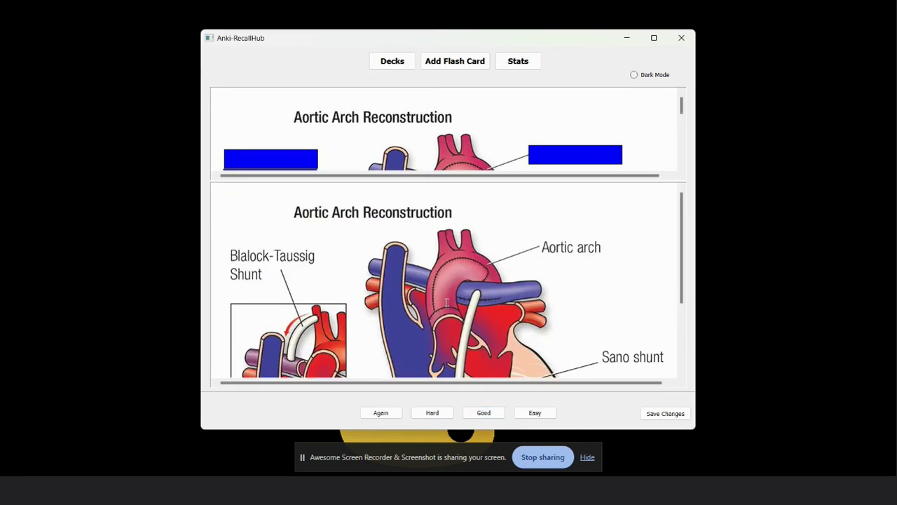
scroll(337, 247, "down", 1)
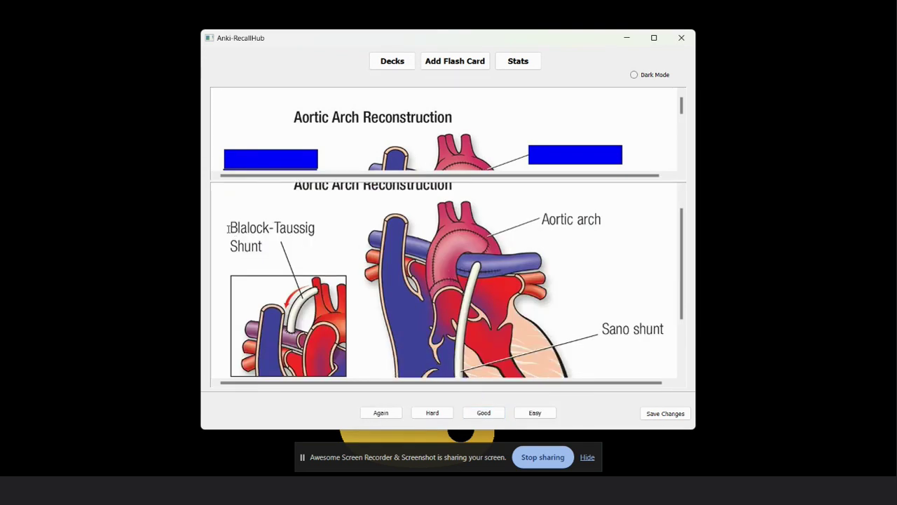
scroll(522, 249, "down", 3)
scroll(523, 249, "up", 4)
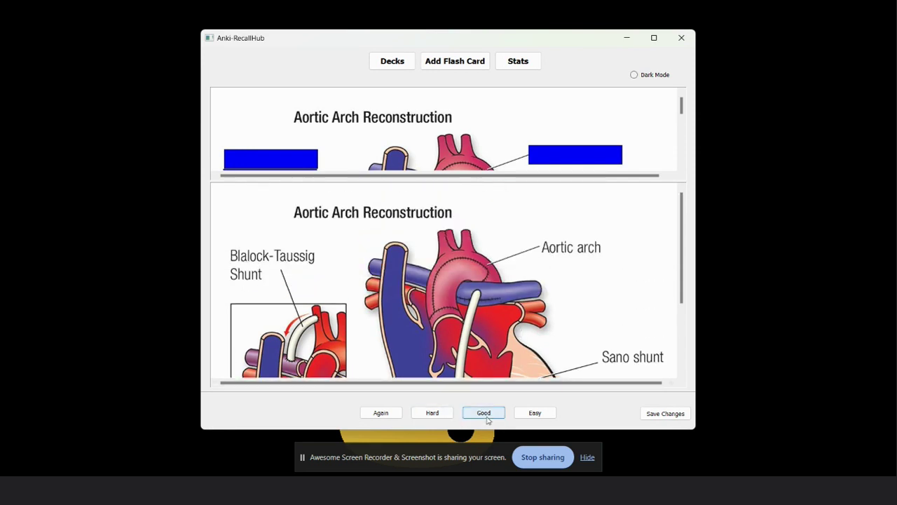
left_click(529, 414)
left_click(392, 65)
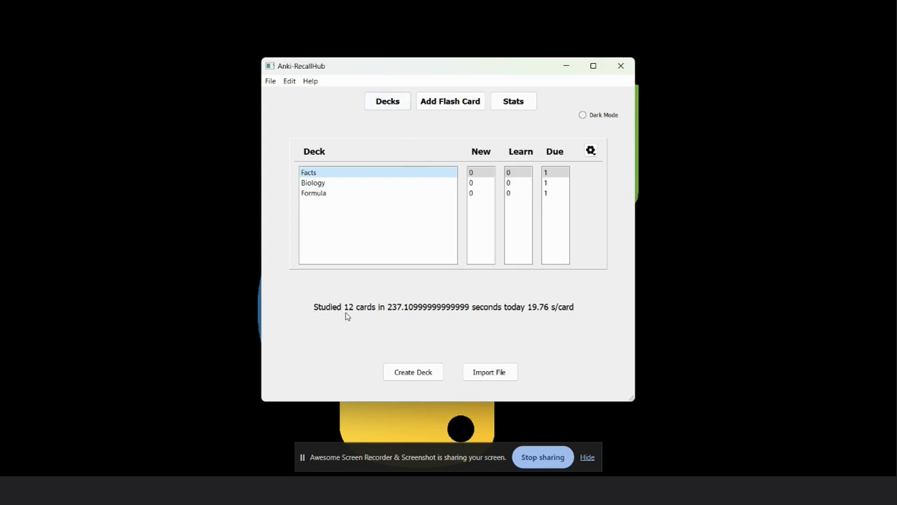